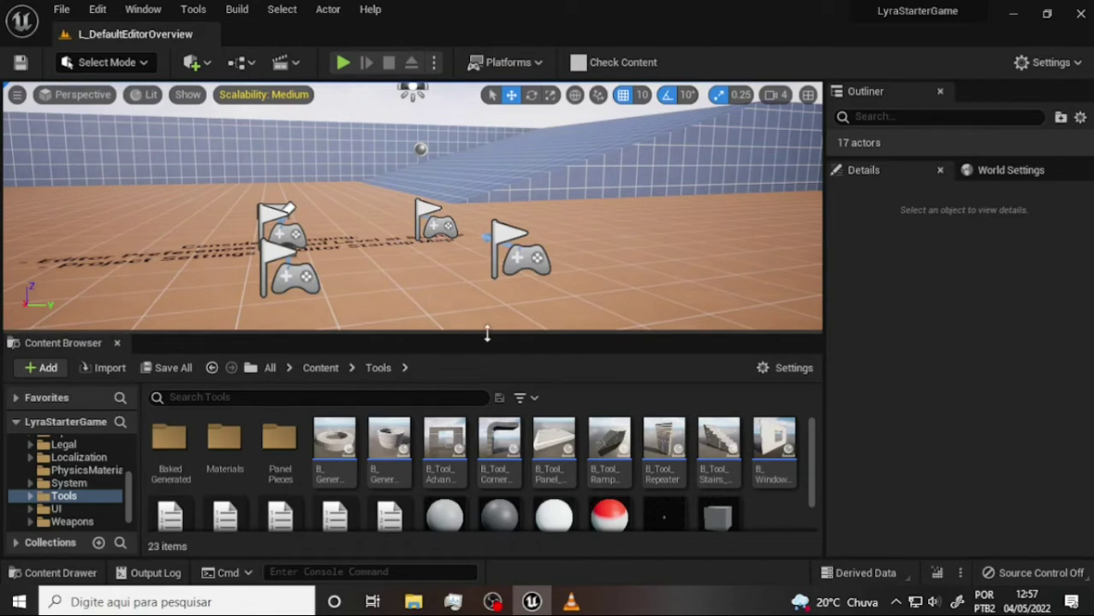
Enlarge the Content Browser upward and widen its folder tree so the folder names are readable
left_click_drag(487, 334, 487, 308)
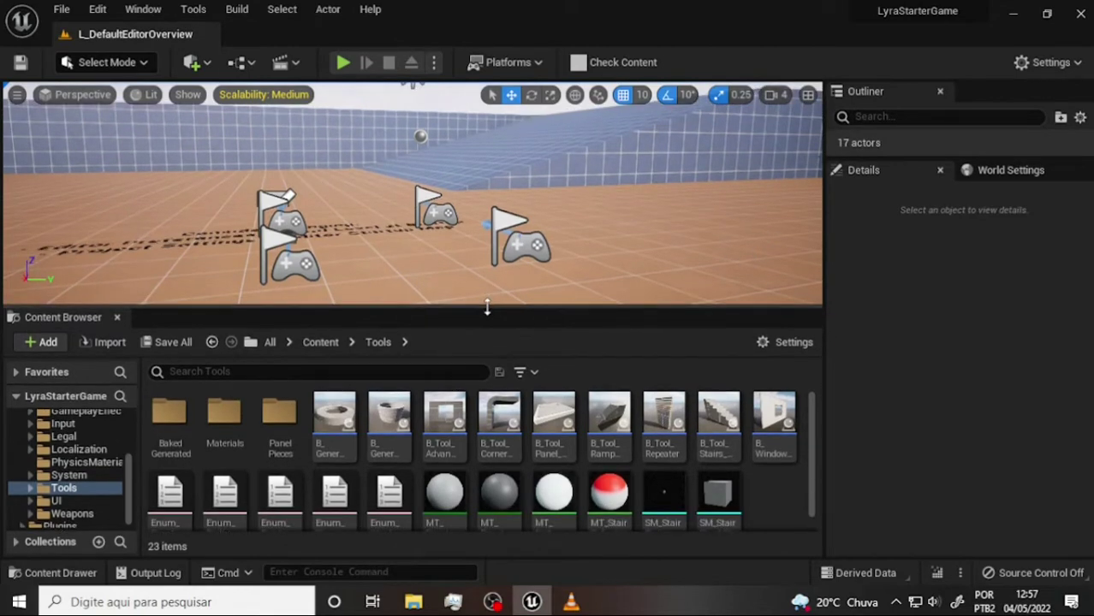
left_click_drag(817, 419, 805, 345)
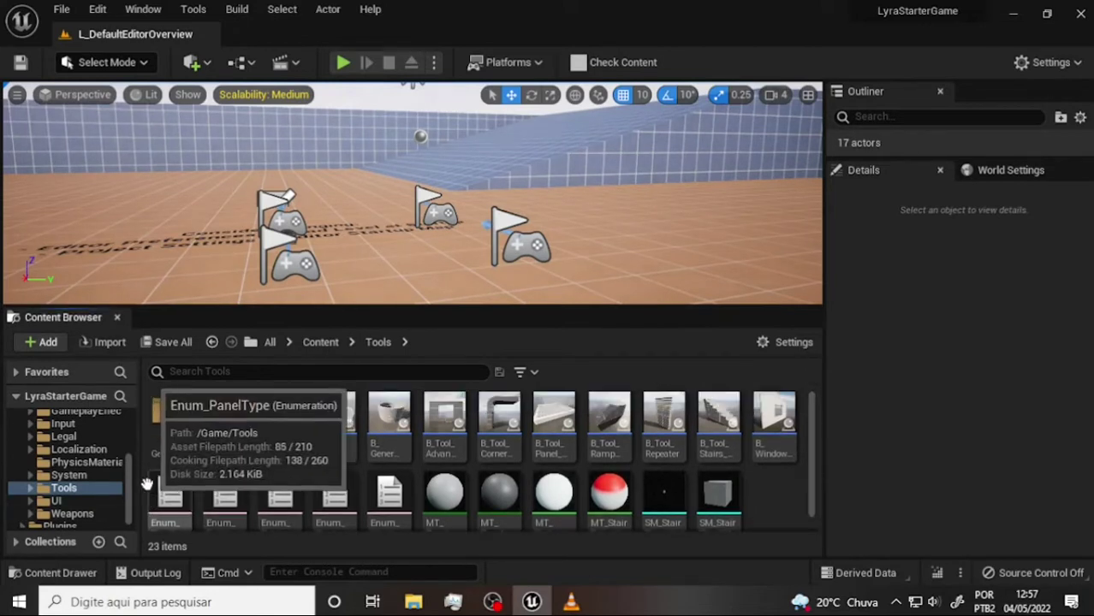
scroll(124, 462, "up", 3)
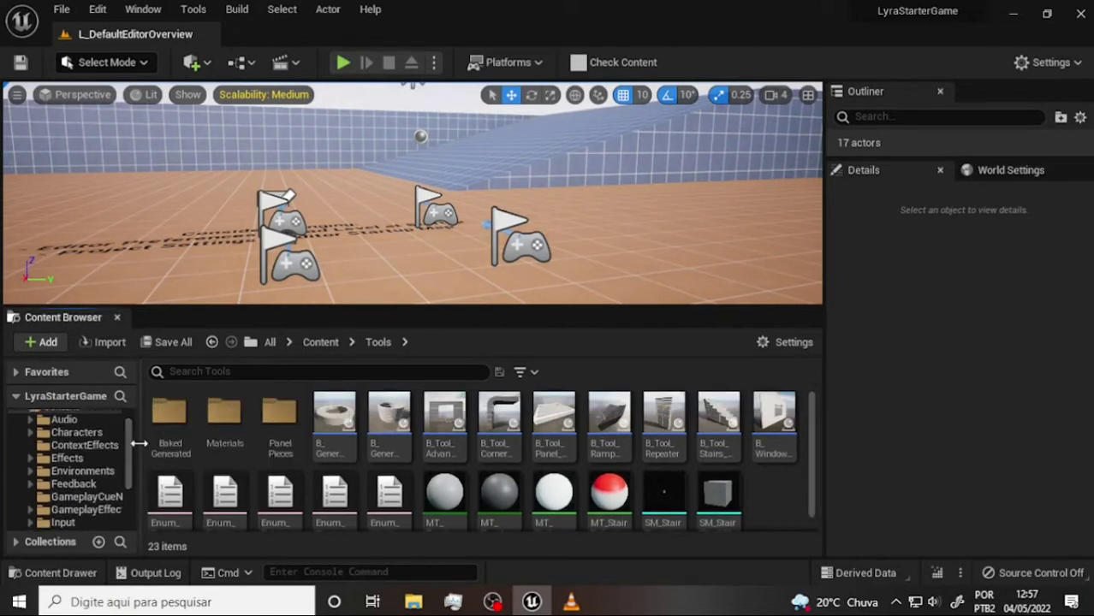
left_click_drag(140, 445, 221, 442)
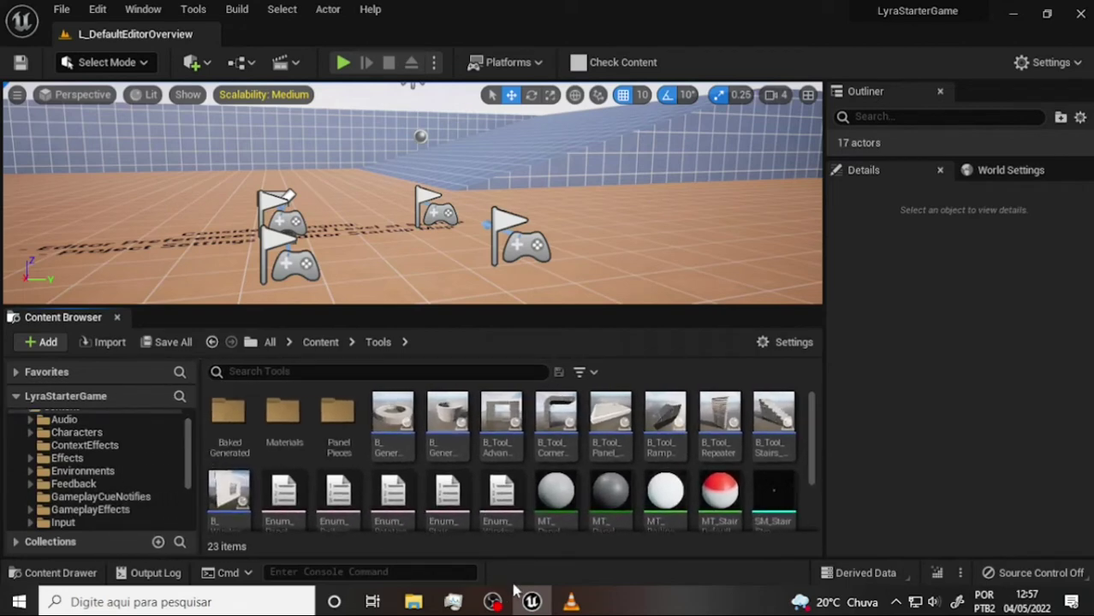
Check the paused tutorial video in VLC, return to Unreal Editor and slightly widen the viewport and Content Browser area
left_click(571, 601)
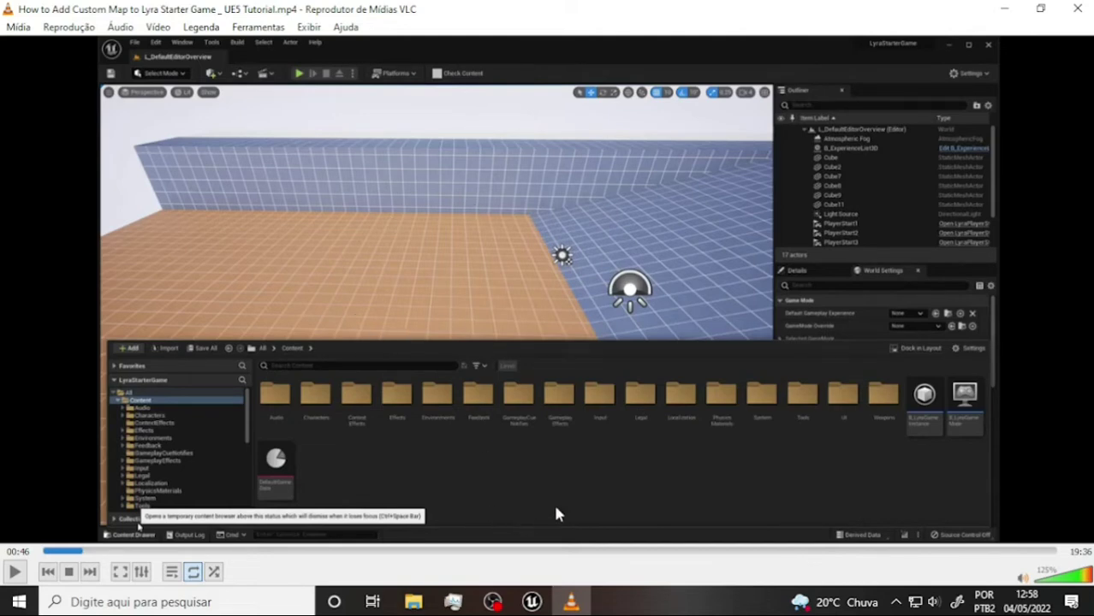
left_click(531, 601)
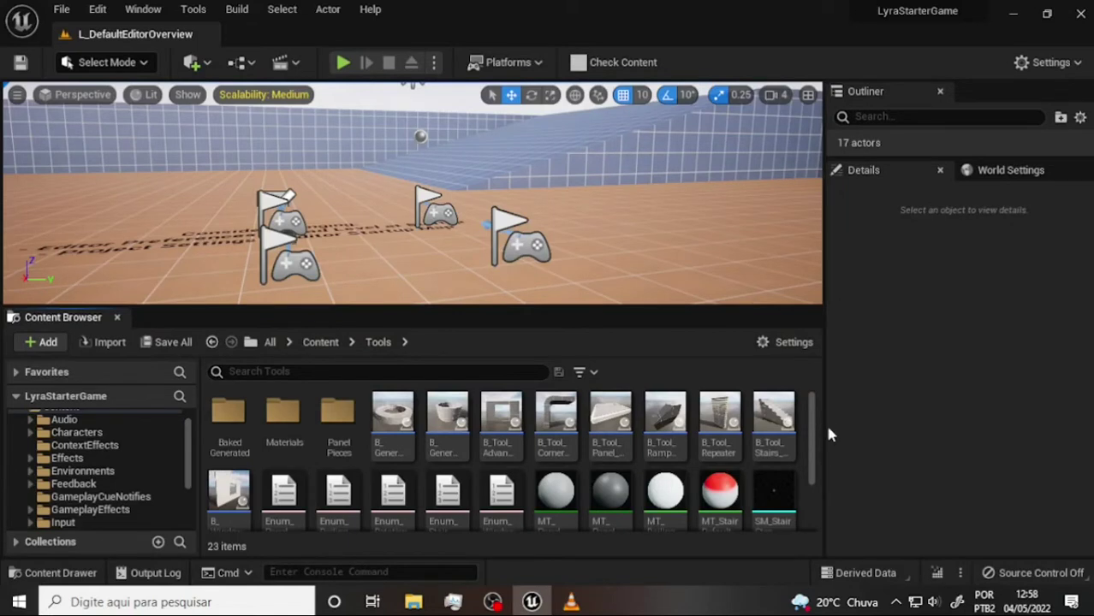
left_click_drag(825, 427, 843, 430)
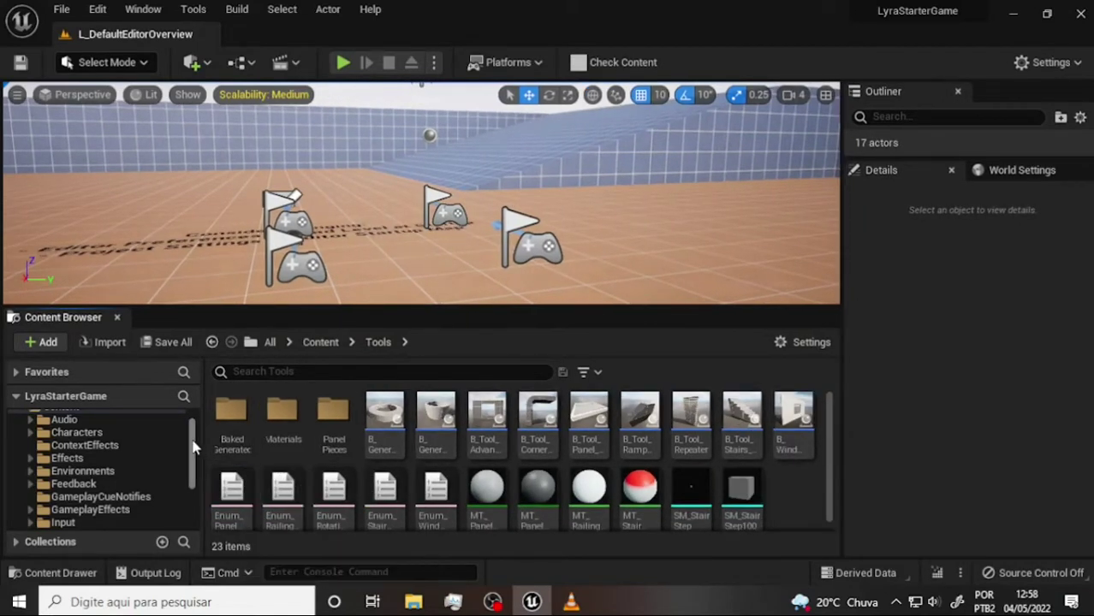
Browse the project's Plugins folder and its main Content folder in the Content Browser
left_click_drag(196, 452, 192, 505)
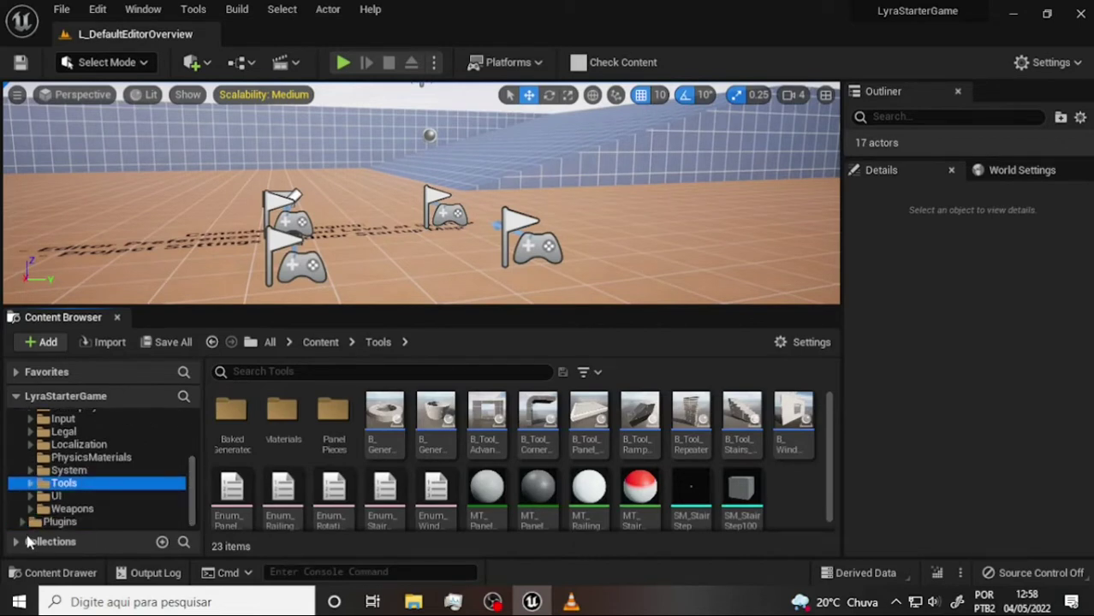
left_click(65, 522)
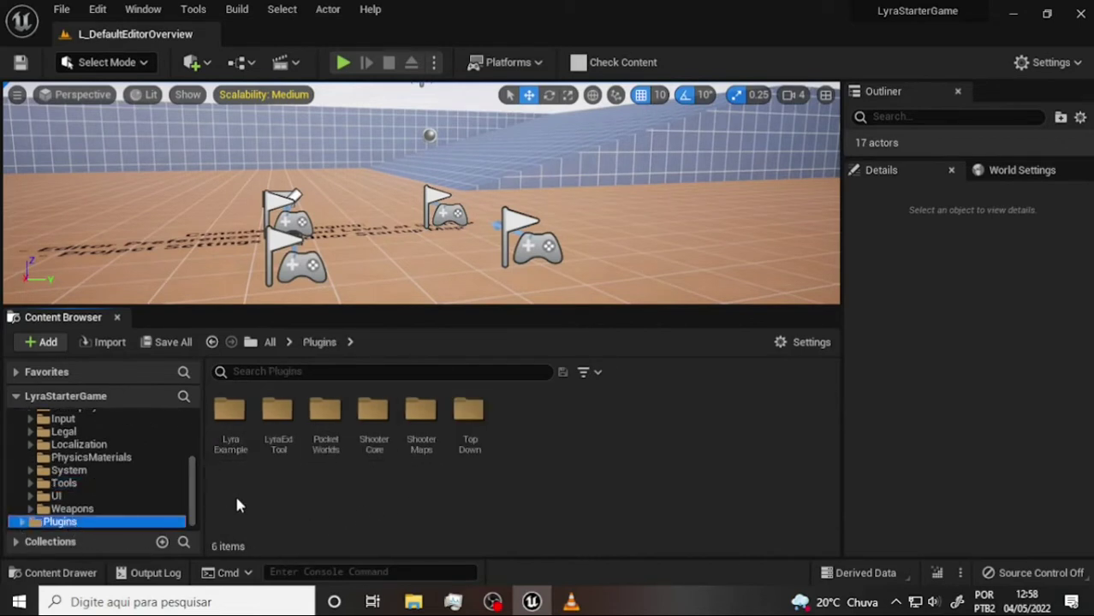
left_click_drag(190, 481, 190, 417)
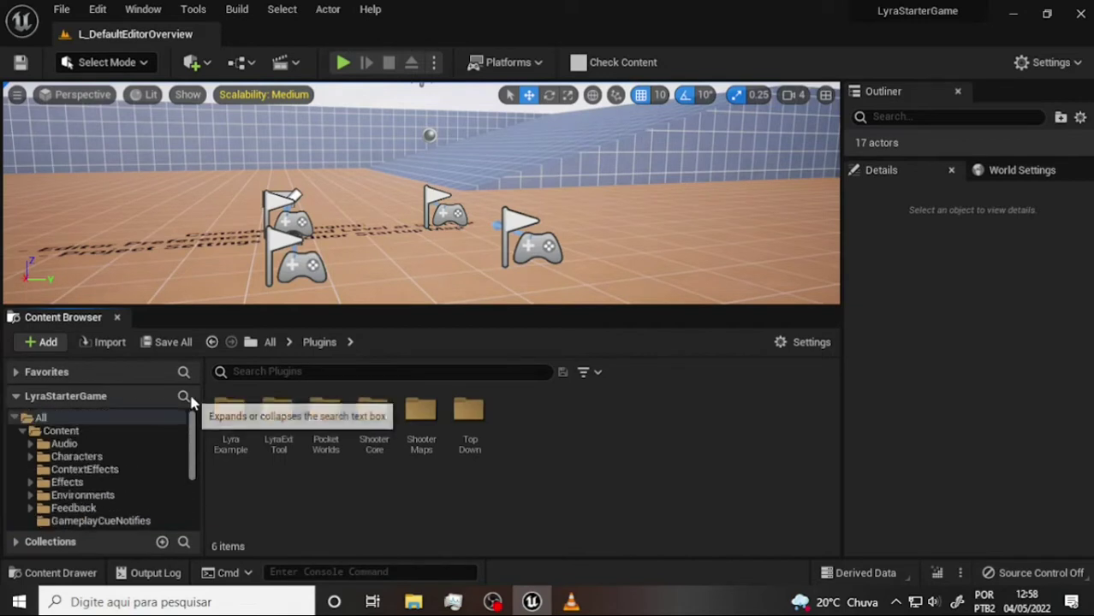
left_click(68, 432)
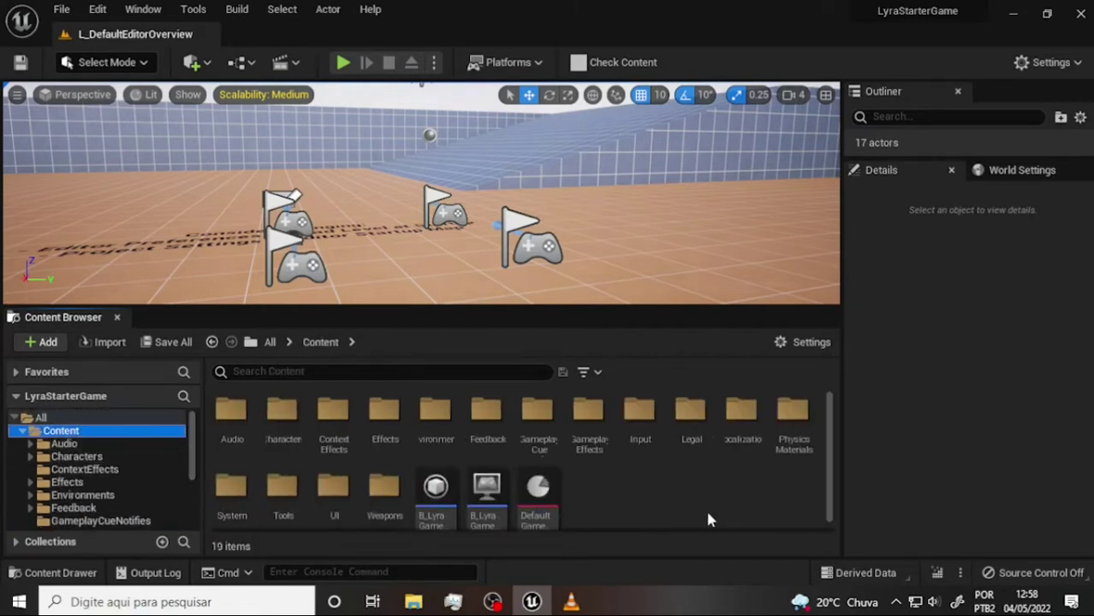
left_click_drag(827, 445, 828, 539)
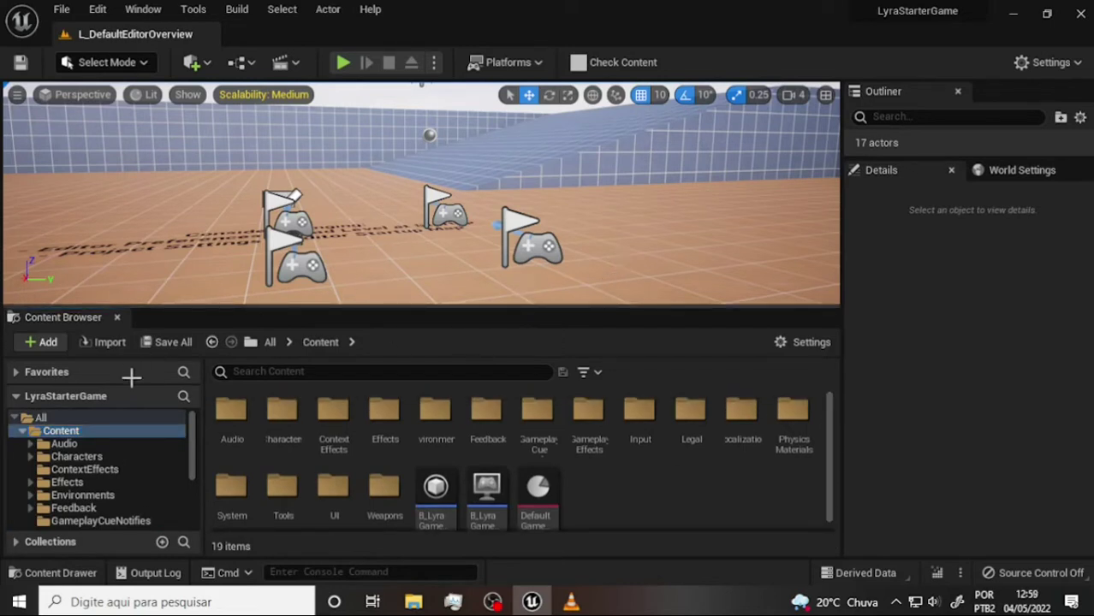
Check the Show Plugin Content option in the Content Browser's view settings
left_click(599, 277)
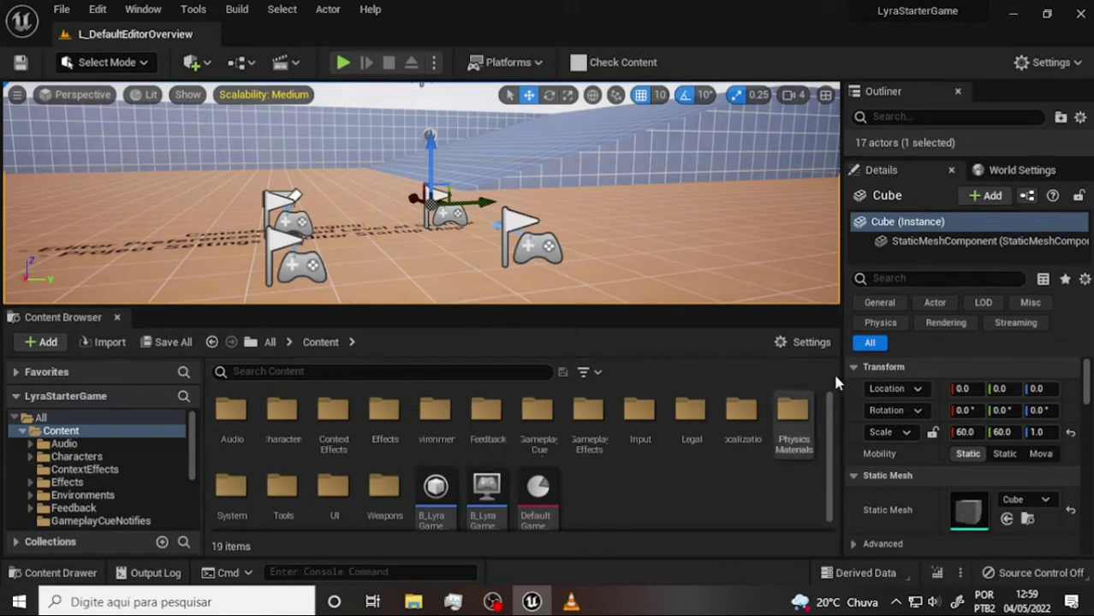
left_click(810, 343)
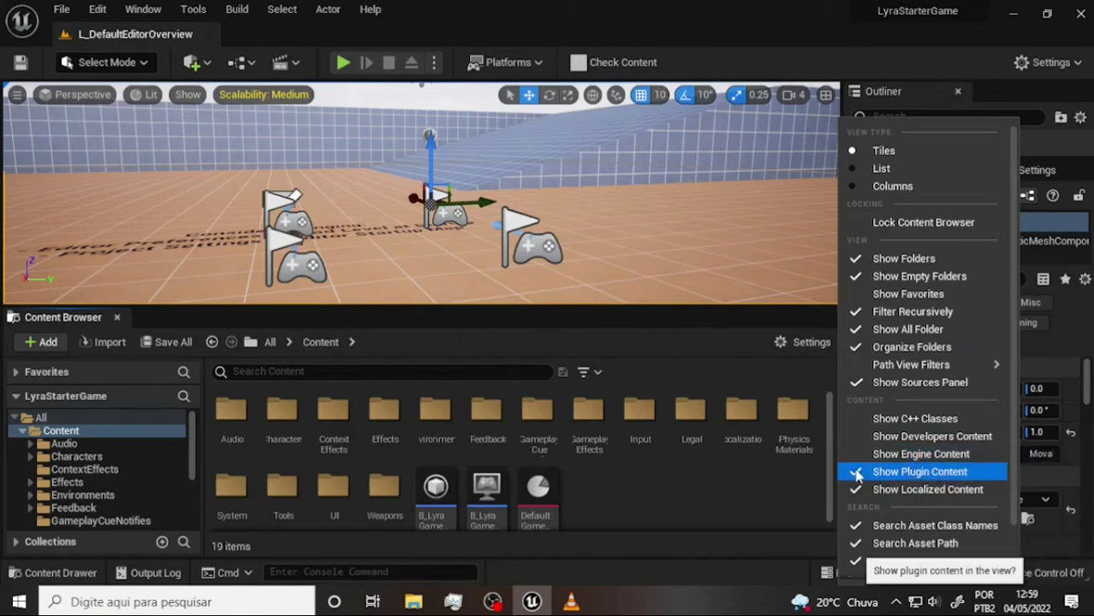
left_click(946, 473)
key("Escape")
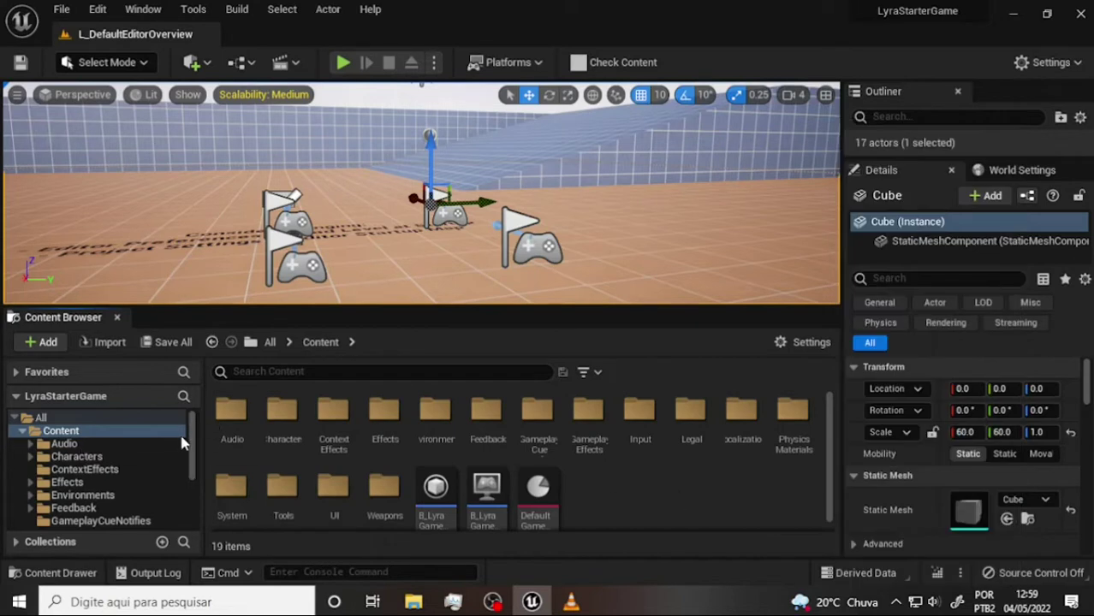
Open the Maps folder of ShooterMaps Content inside the Plugins folder
left_click_drag(196, 426, 195, 513)
left_click(60, 521)
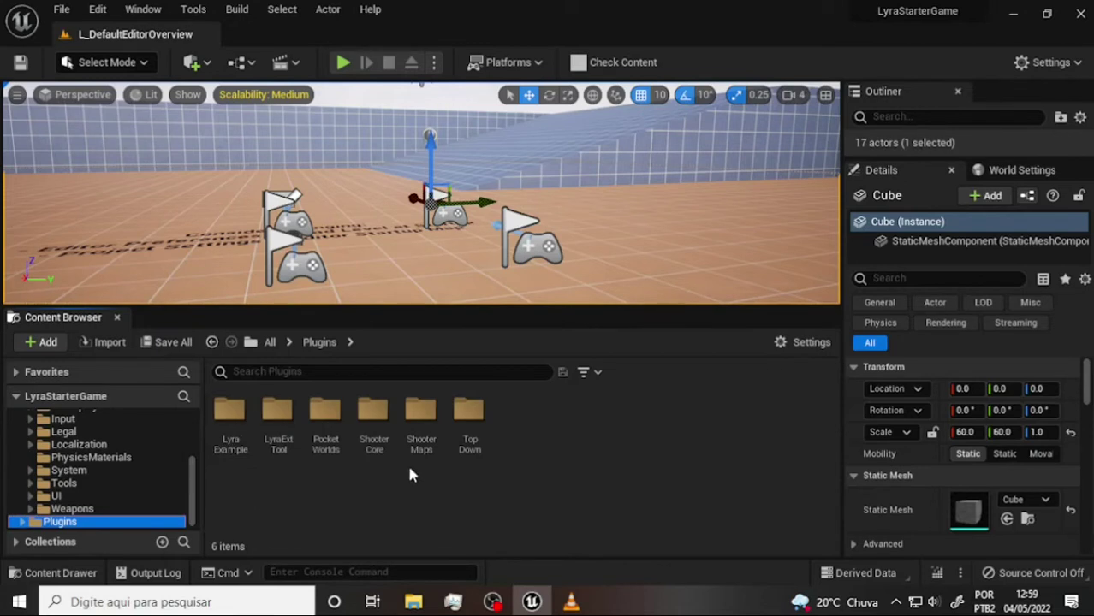
left_click(419, 415)
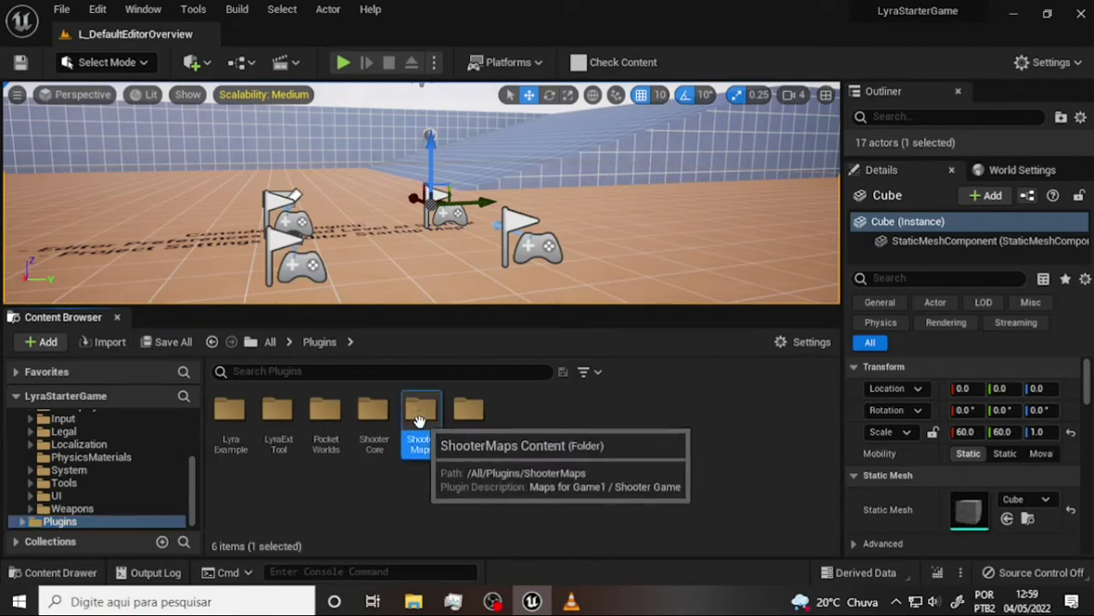
double_click(419, 415)
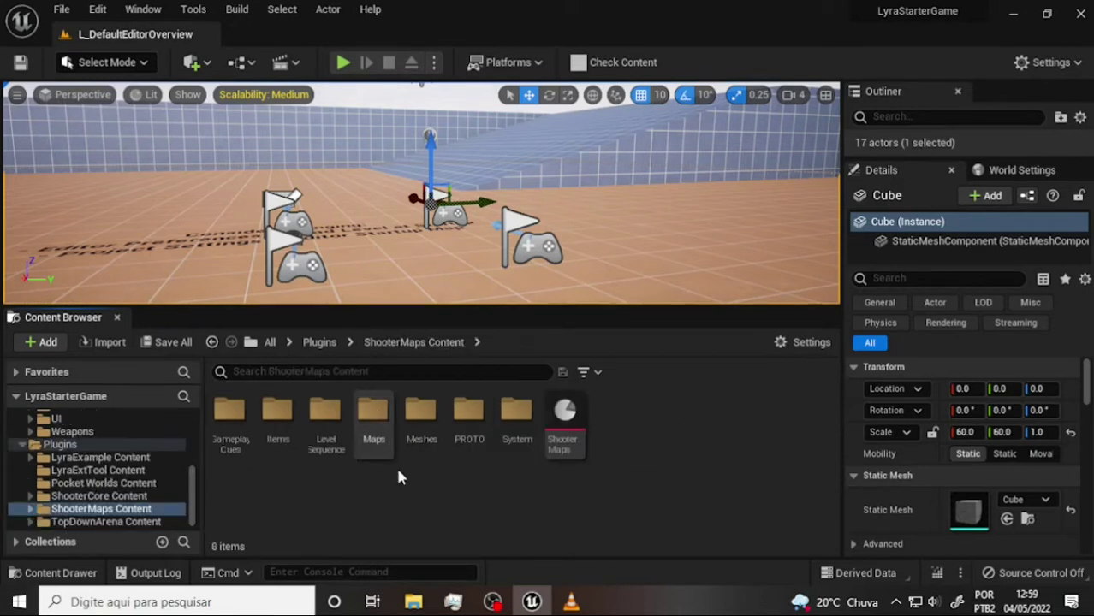
left_click(376, 417)
double_click(376, 416)
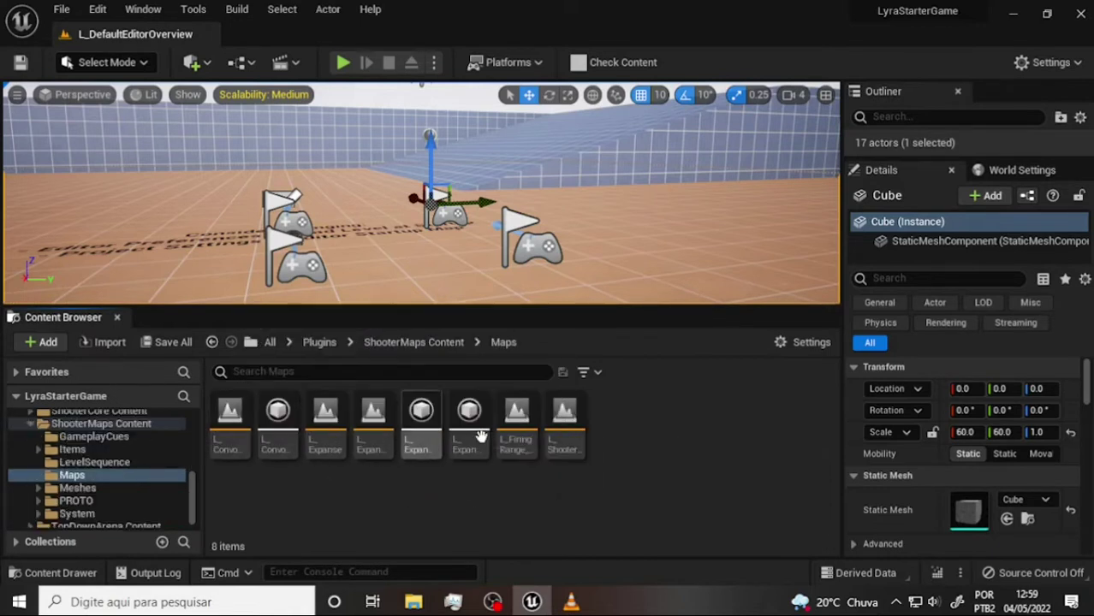
Look into the Meshes folder of ShooterMaps Content and collapse the tree back to the Plugins folder
left_click(77, 488)
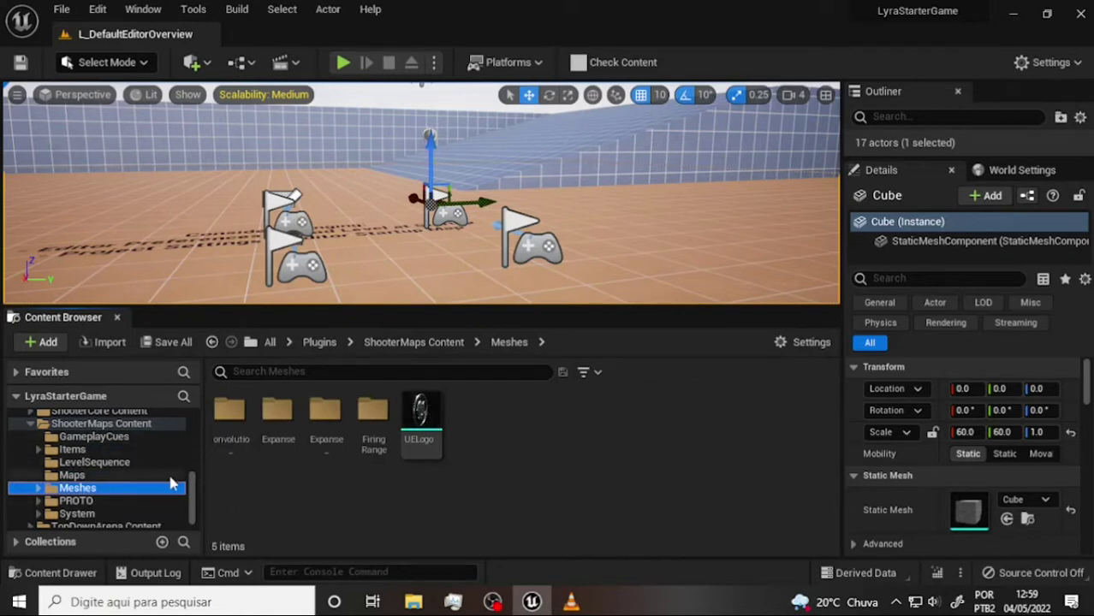
mouse_move(194, 505)
left_mouse_down()
mouse_move(195, 454)
mouse_move(193, 488)
left_mouse_up()
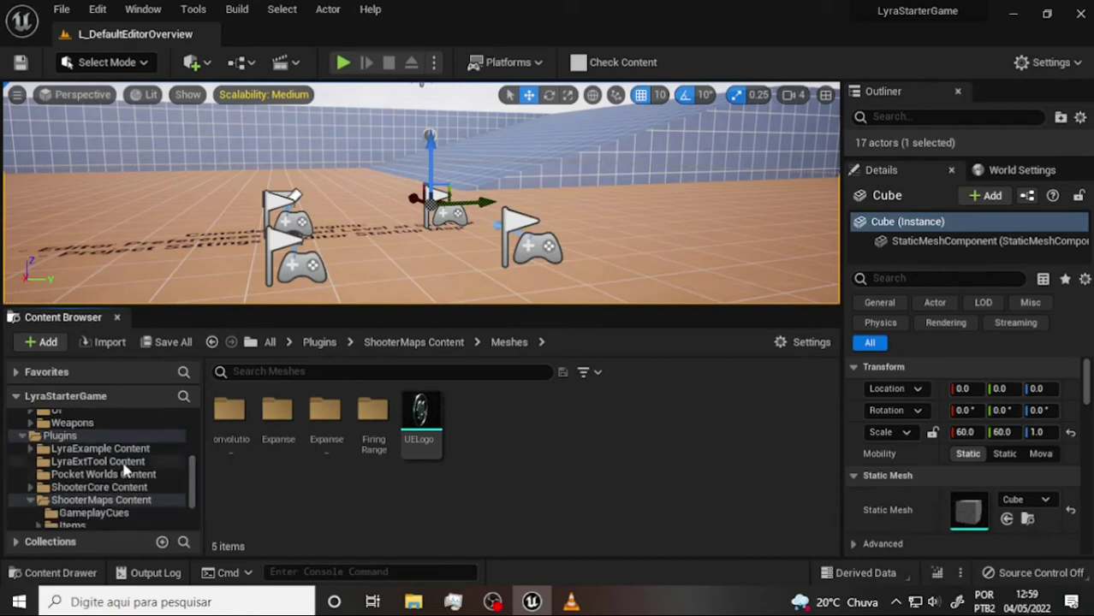
double_click(26, 436)
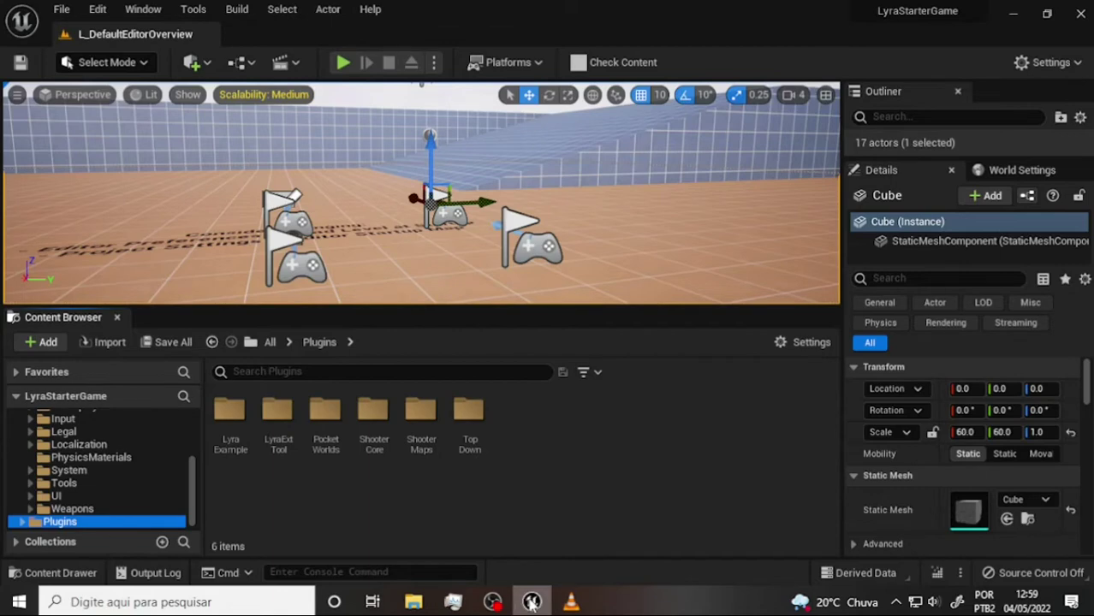
left_click(554, 602)
left_click(551, 603)
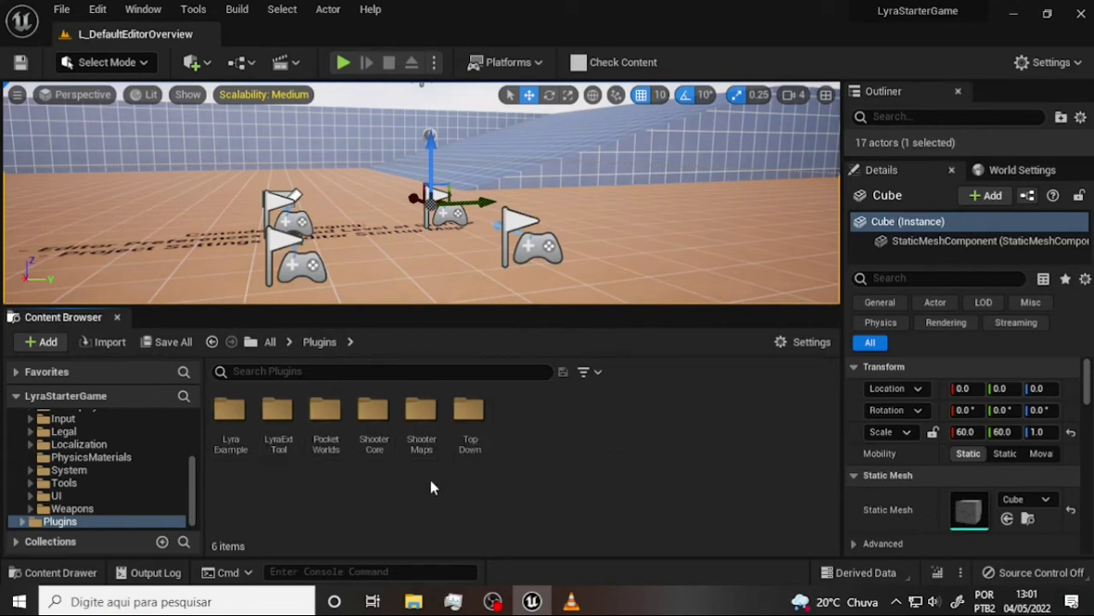
Go from the Plugins folder back into ShooterMaps Content and show its Maps folder
double_click(420, 412)
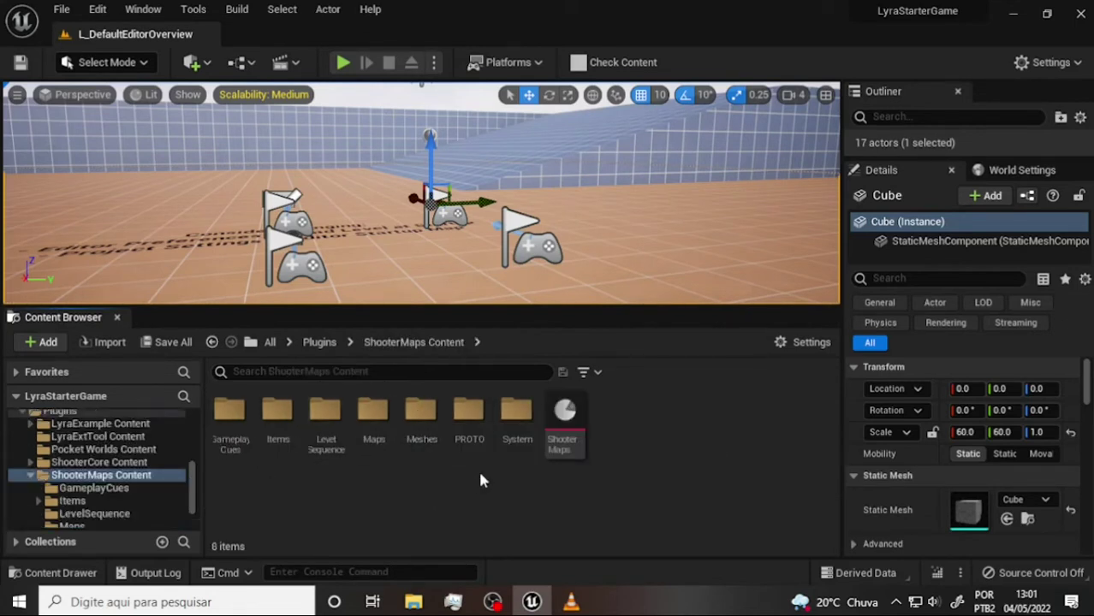
double_click(373, 413)
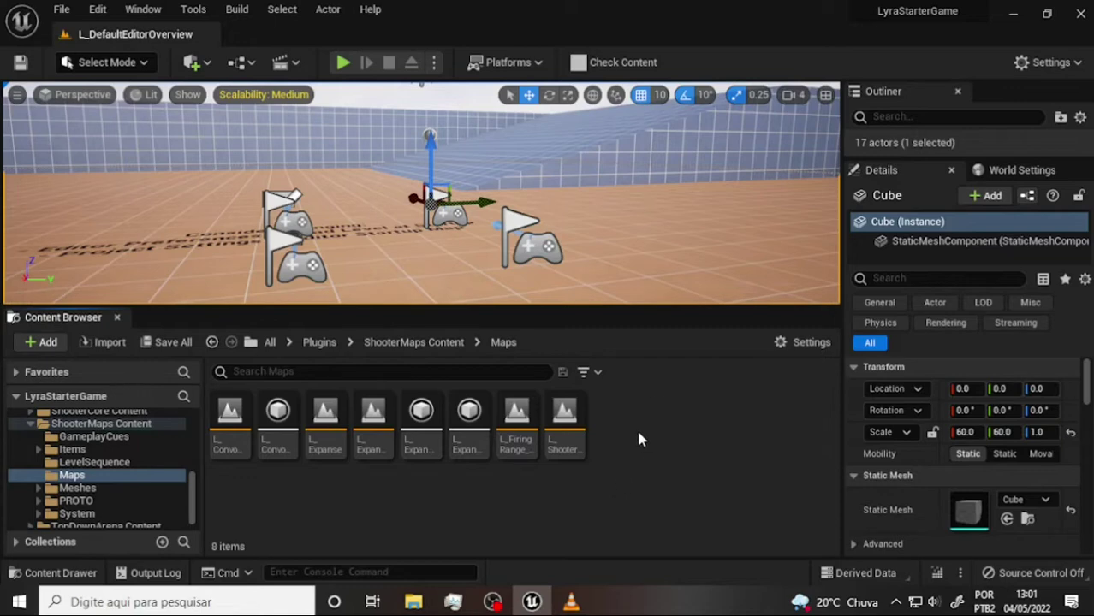
left_click(492, 601)
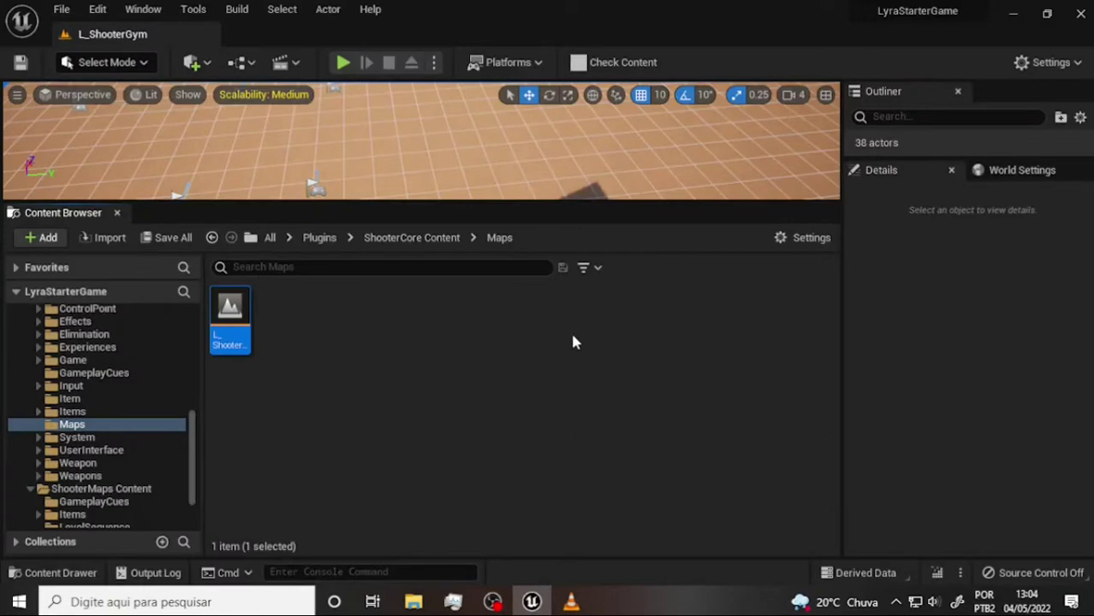
Reduce the Content Browser's height to enlarge the level viewport, and check the tutorial video in VLC for reference
left_click_drag(583, 202, 587, 290)
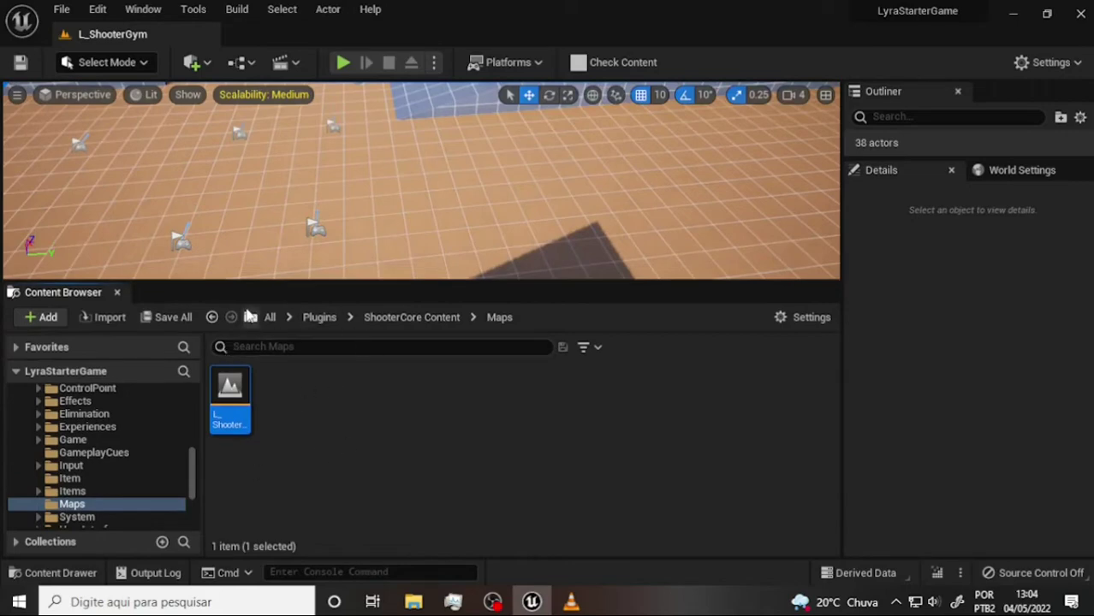
left_click(571, 602)
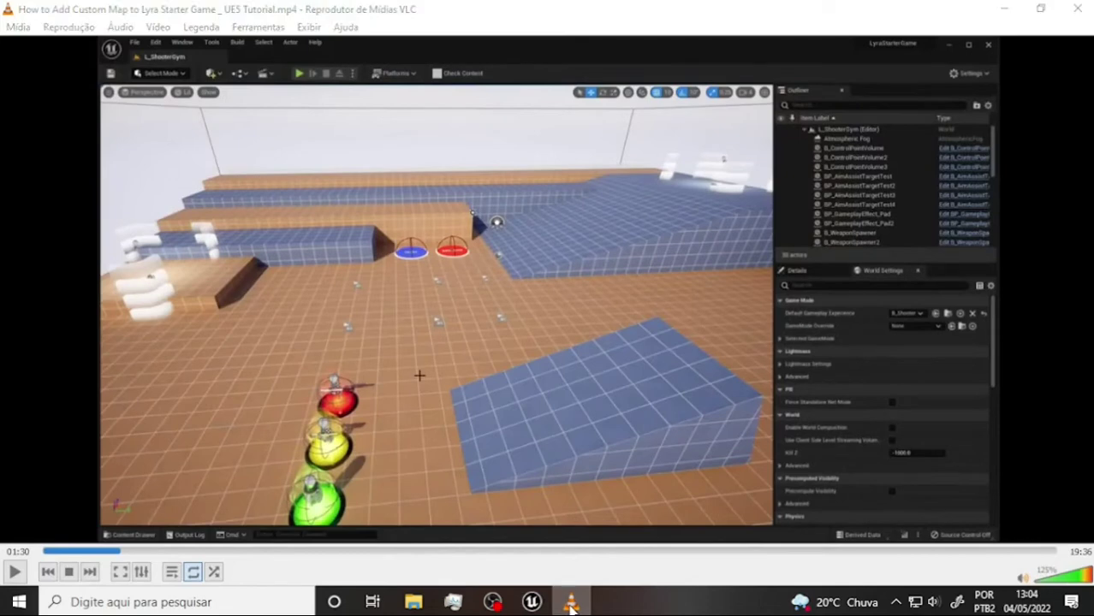
left_click(572, 602)
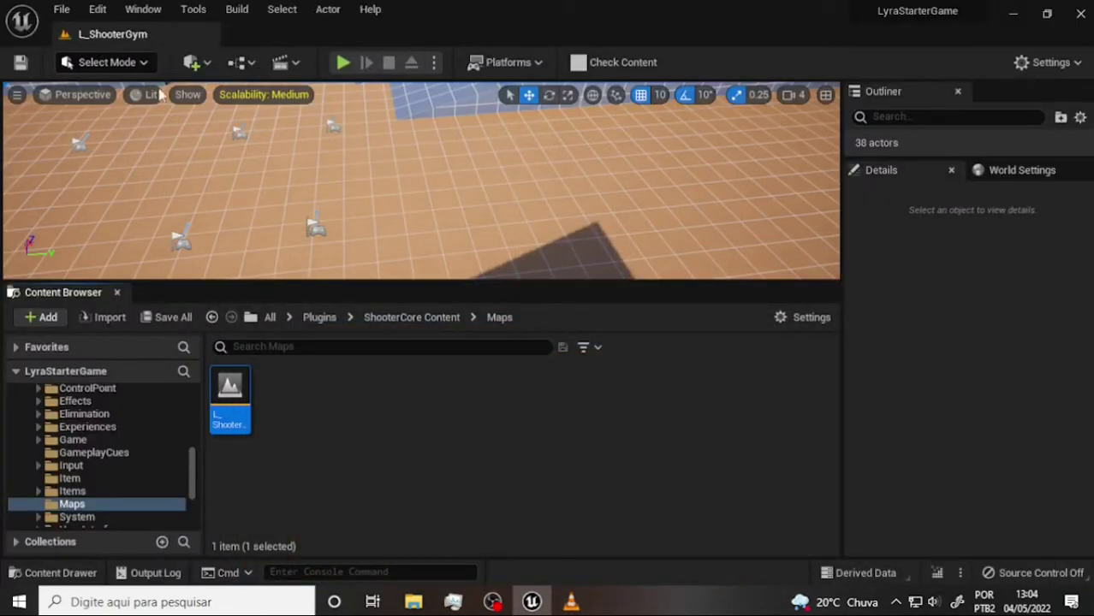
Examine the L_ShooterGym level from several angles and compare it with the paused tutorial video in VLC
right_click_drag(450, 162, 453, 163)
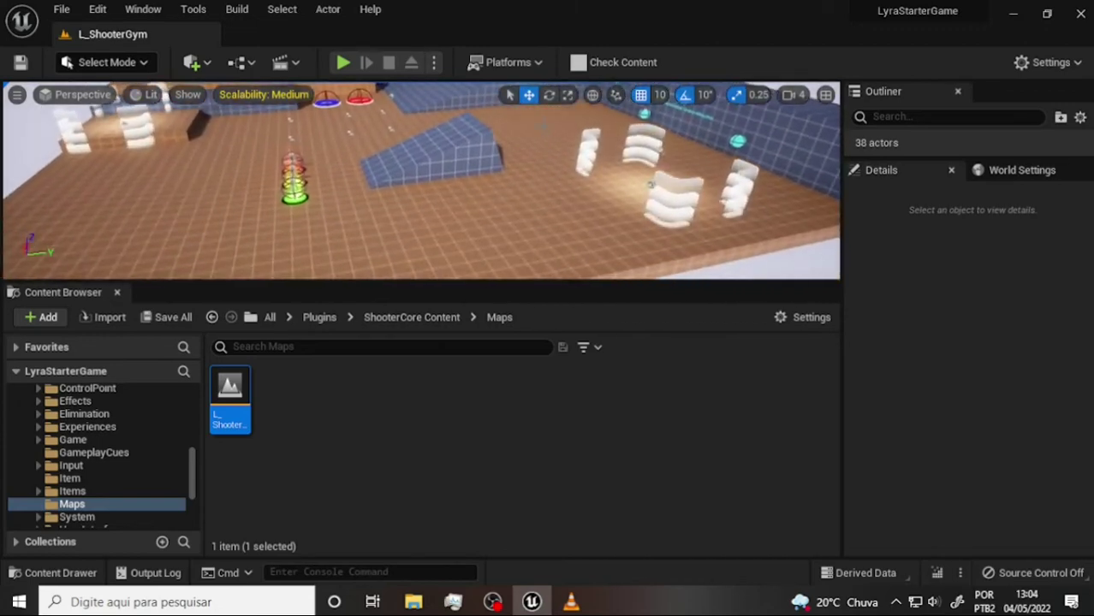
right_click_drag(339, 174, 395, 179)
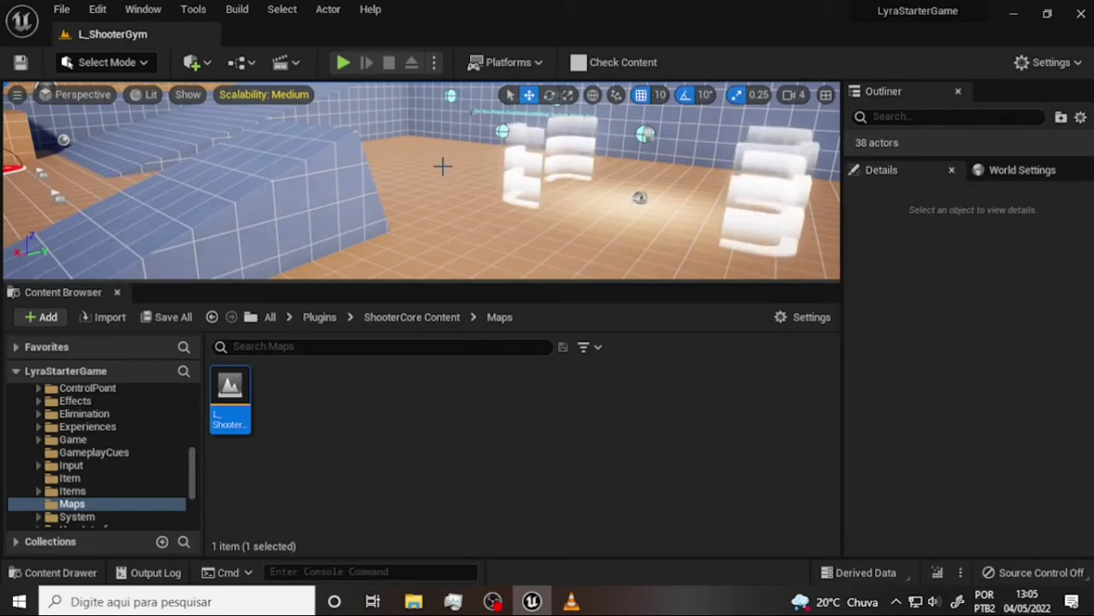
right_click_drag(441, 166, 402, 190)
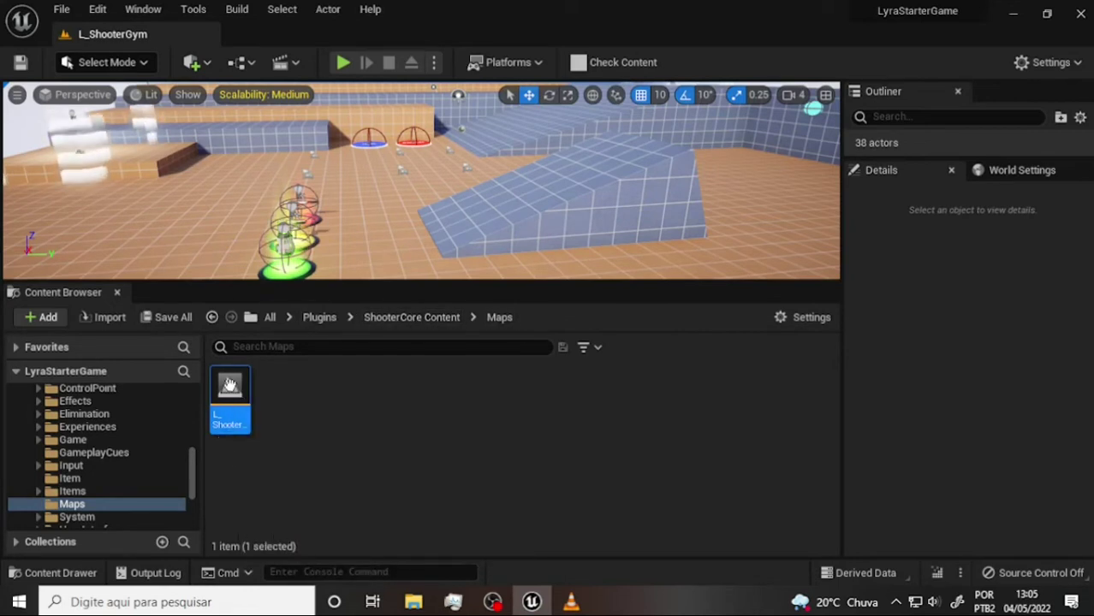
mouse_move(229, 388)
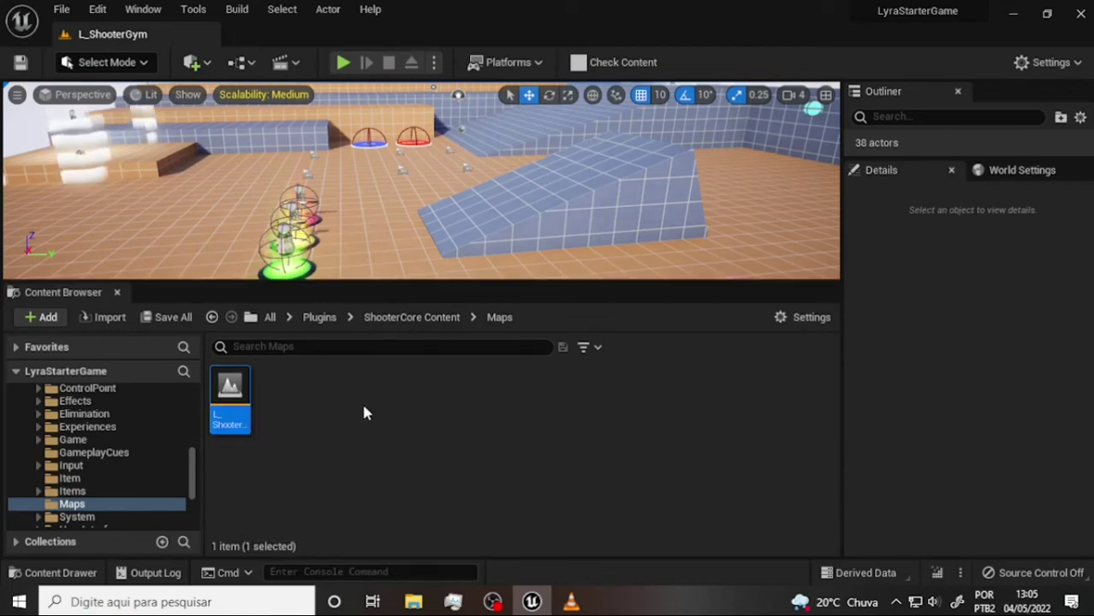
left_click(571, 602)
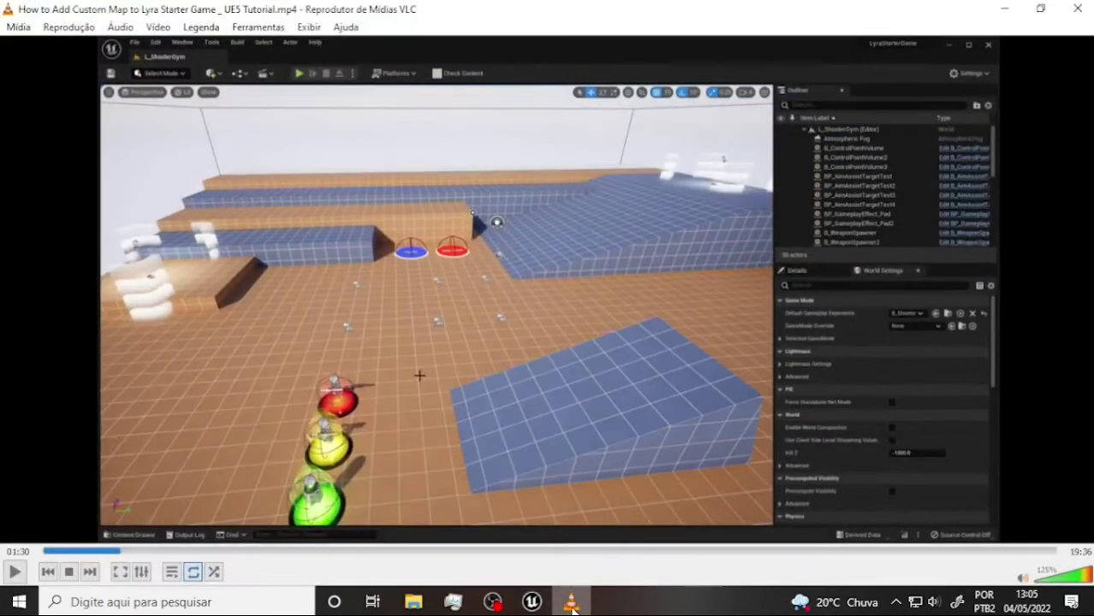
left_click(572, 603)
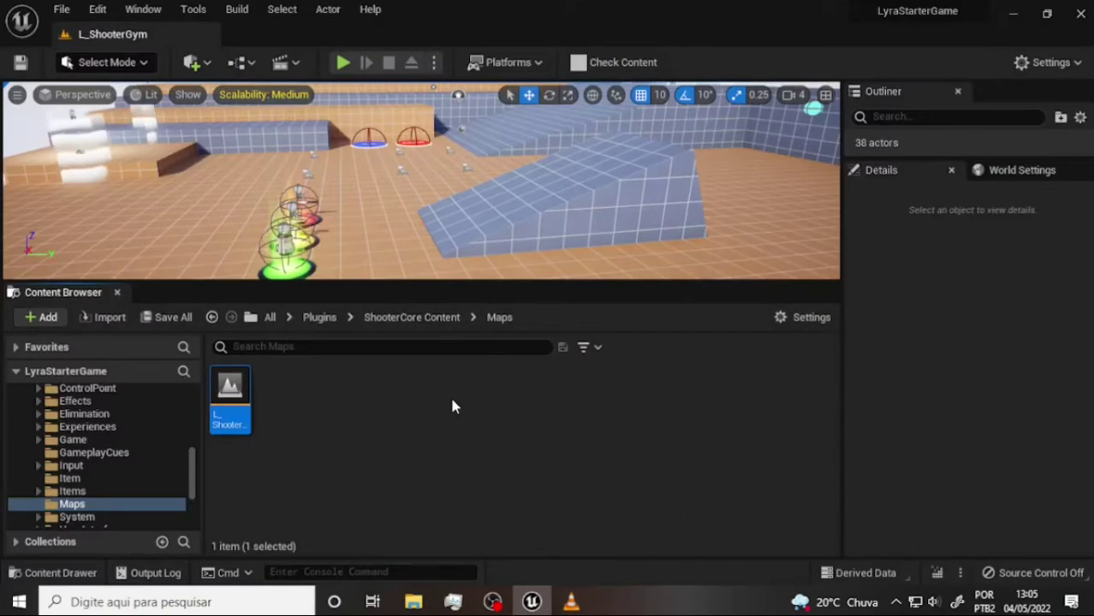
Bring the editor window back to full size and reduce the Content Browser's height to enlarge the level viewport
key("super+Down")
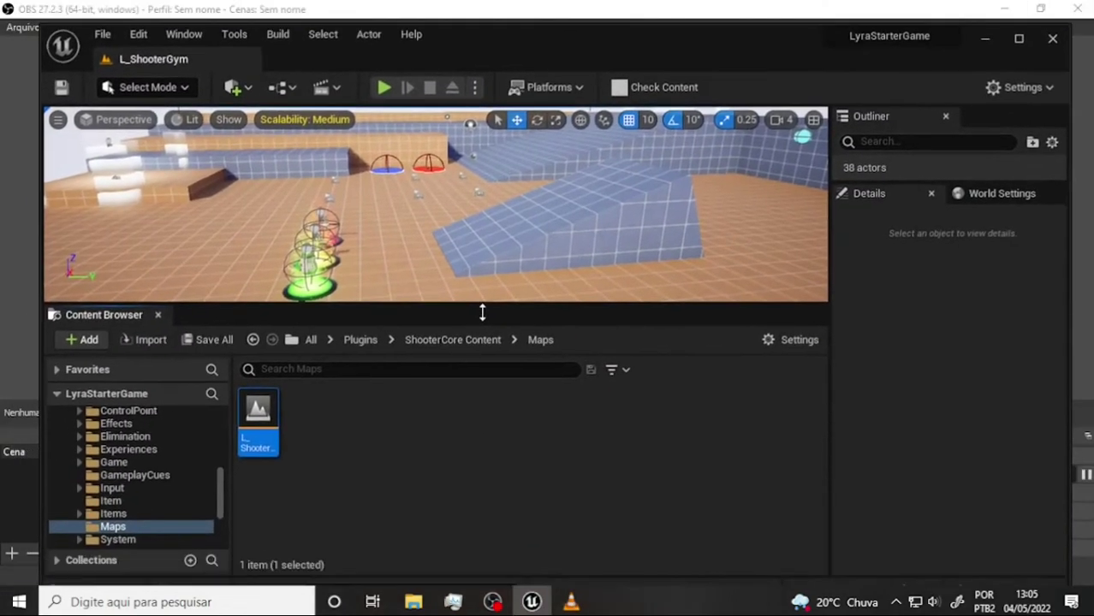
left_click(1005, 50)
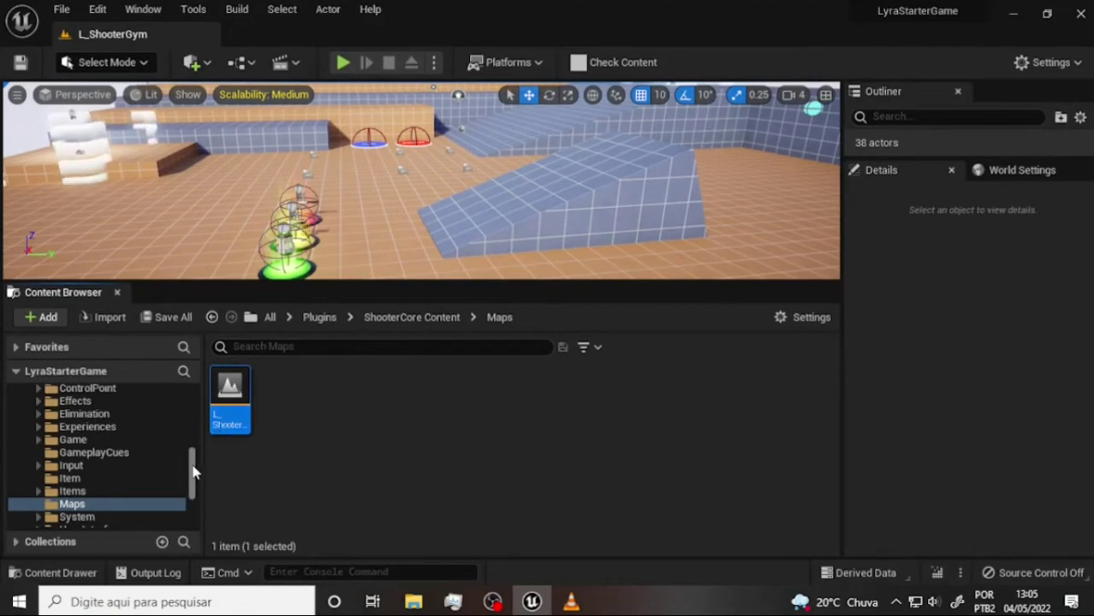
scroll(194, 467, "up", 10)
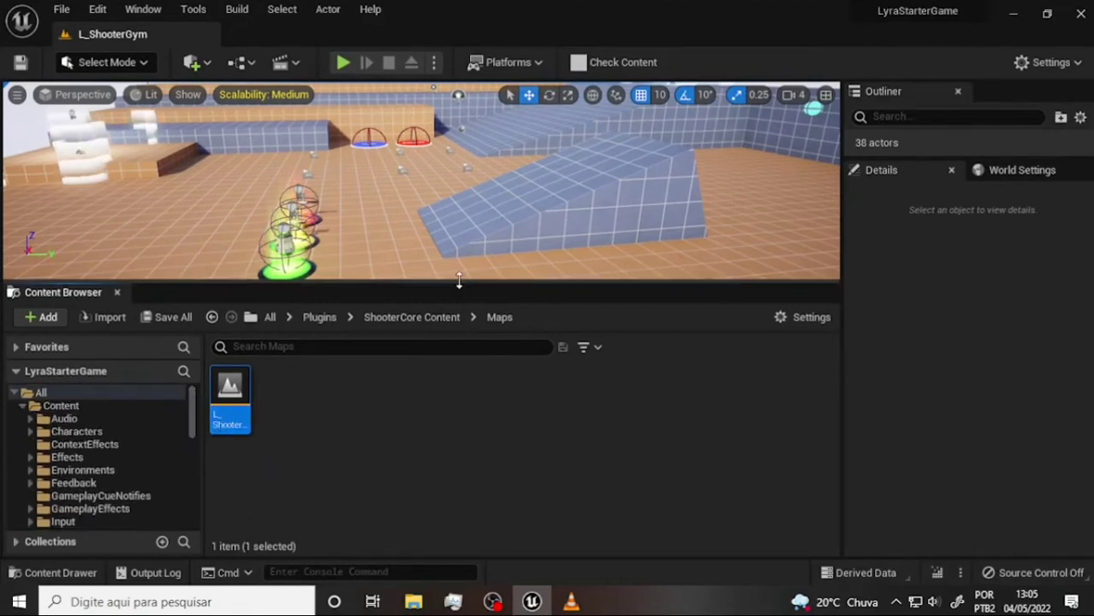
left_click_drag(459, 285, 459, 350)
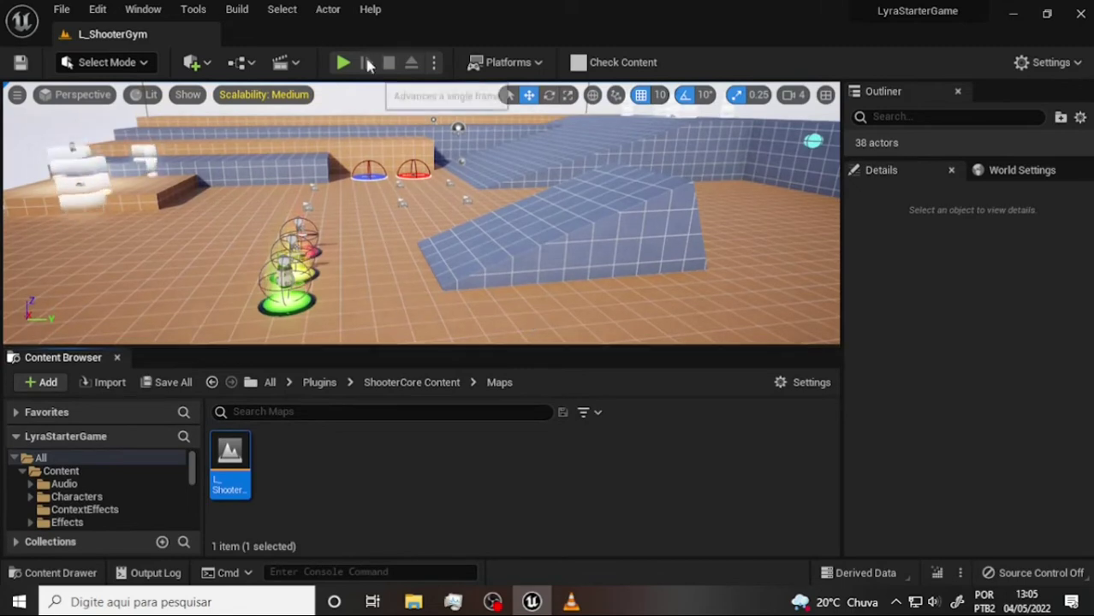
Create a new level from the Open World template and look around its desert landscape
left_click(60, 10)
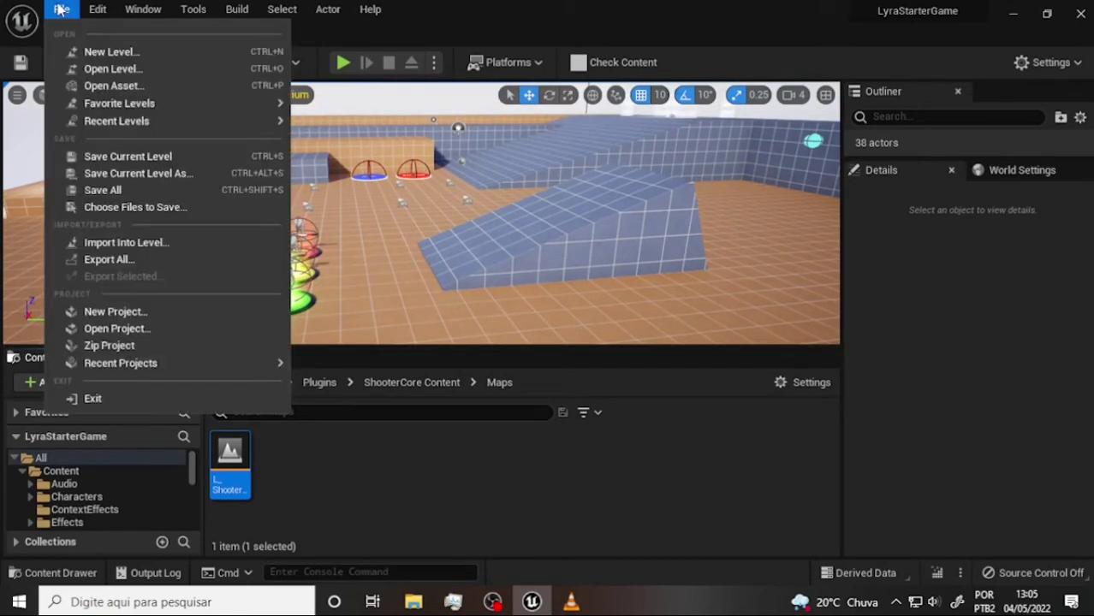
left_click(115, 52)
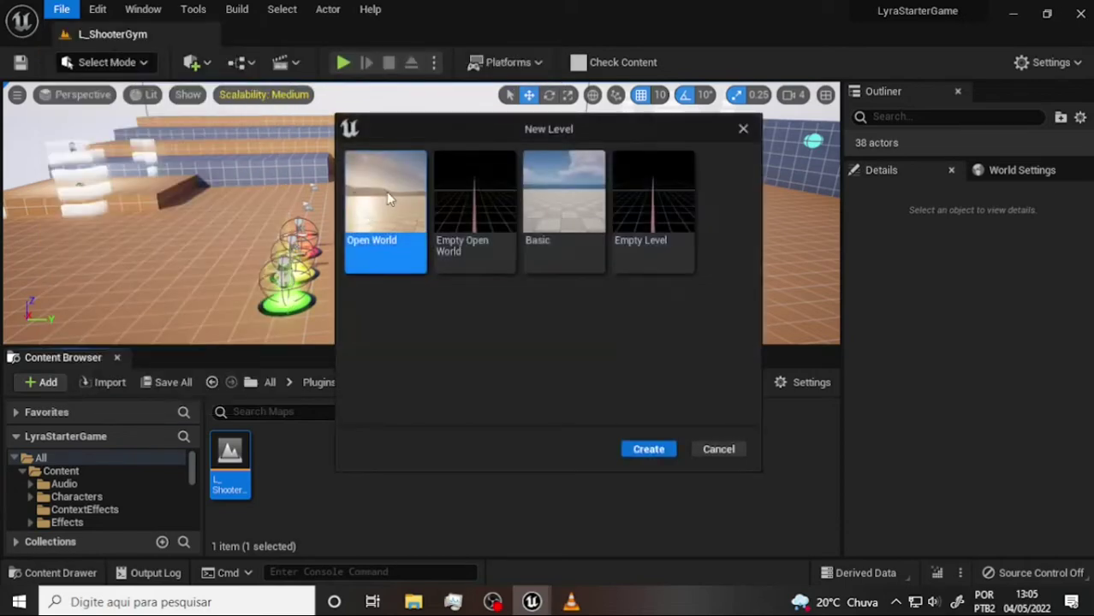
left_click(640, 453)
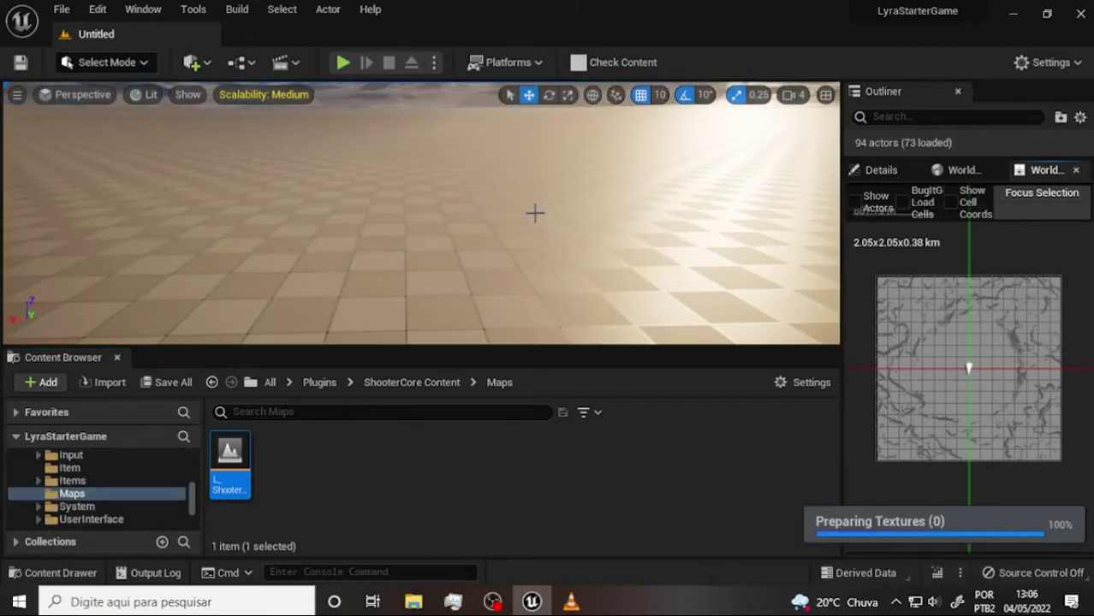
mouse_move(535, 213)
right_mouse_down()
mouse_move(488, 201)
mouse_move(445, 218)
mouse_move(437, 192)
mouse_move(415, 199)
mouse_move(411, 226)
mouse_move(404, 184)
mouse_move(376, 214)
mouse_move(334, 202)
mouse_move(330, 227)
mouse_move(315, 190)
mouse_move(351, 187)
mouse_move(356, 218)
mouse_move(338, 212)
mouse_move(355, 227)
right_mouse_up()
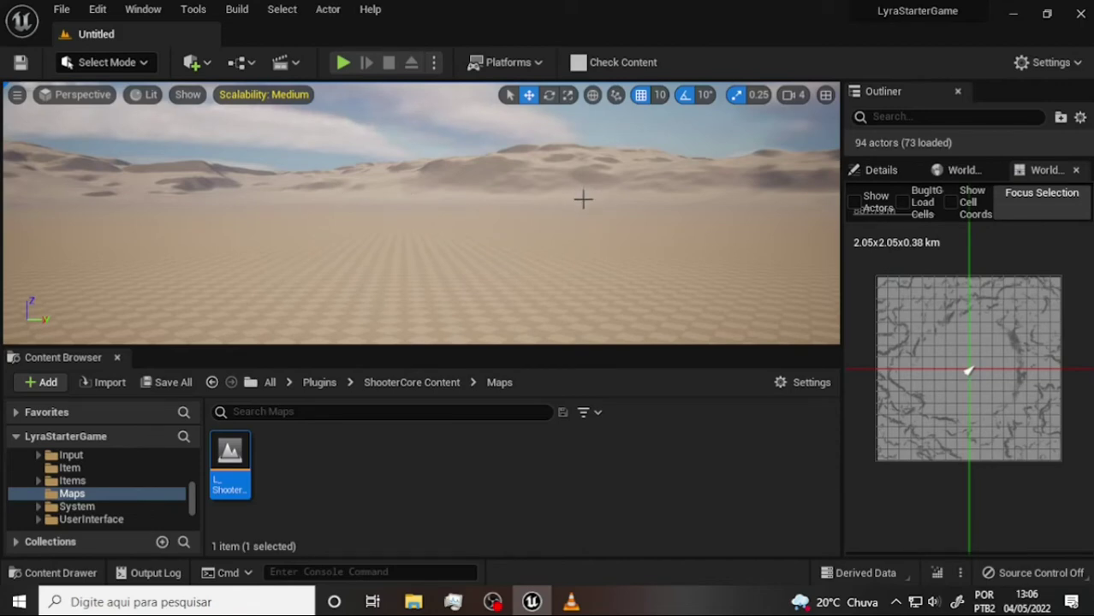
right_click_drag(588, 212, 236, 341)
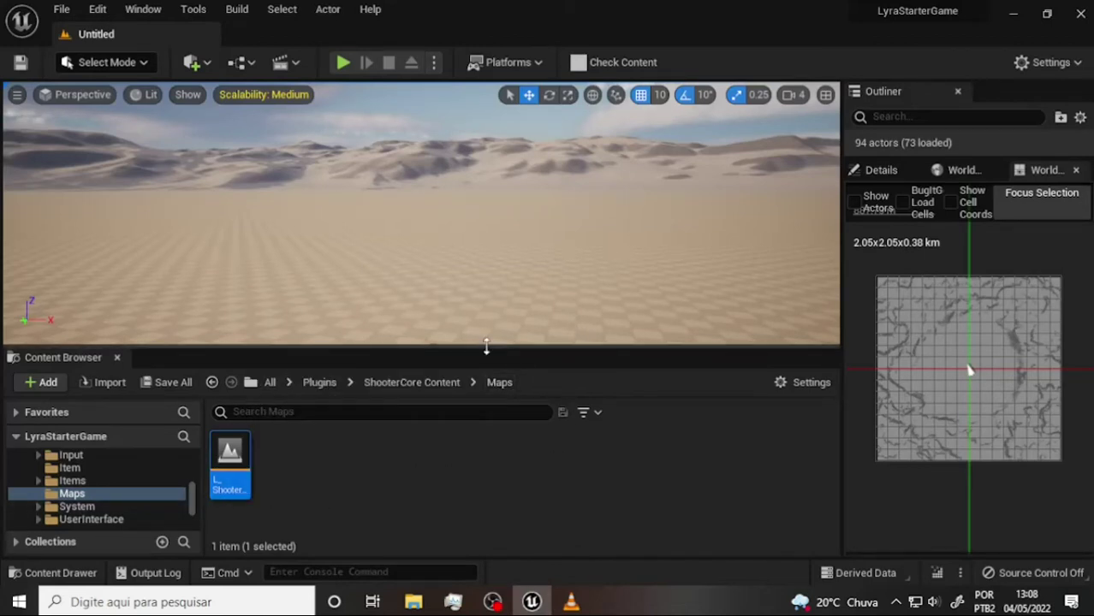
Enlarge the Content Browser and start saving the current level under a new name in the ShooterCore plugin's Maps folder
left_click_drag(486, 347, 486, 252)
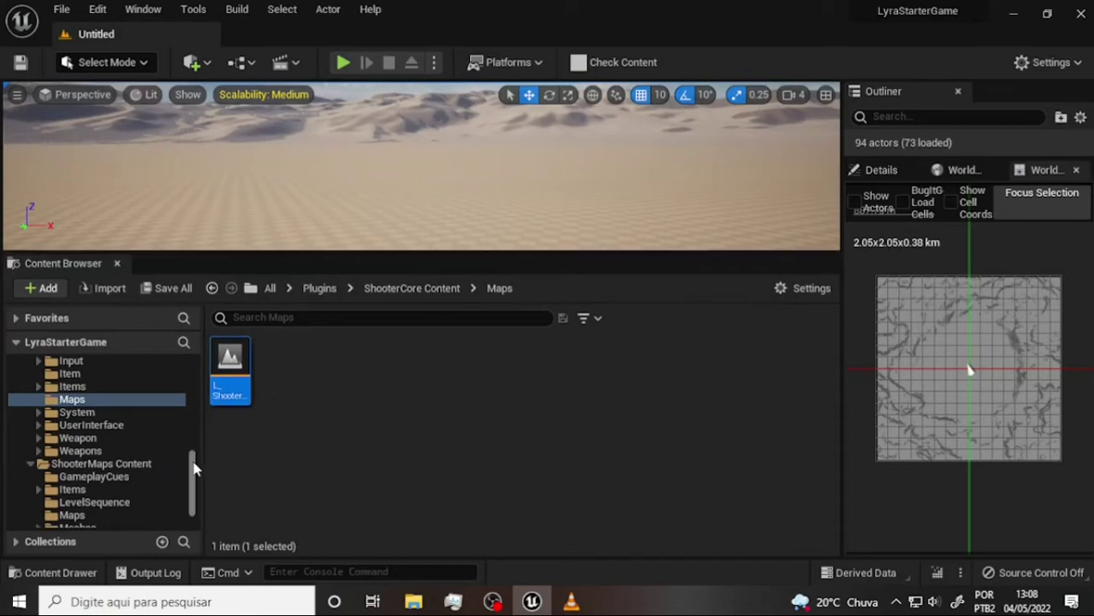
left_click_drag(194, 469, 189, 503)
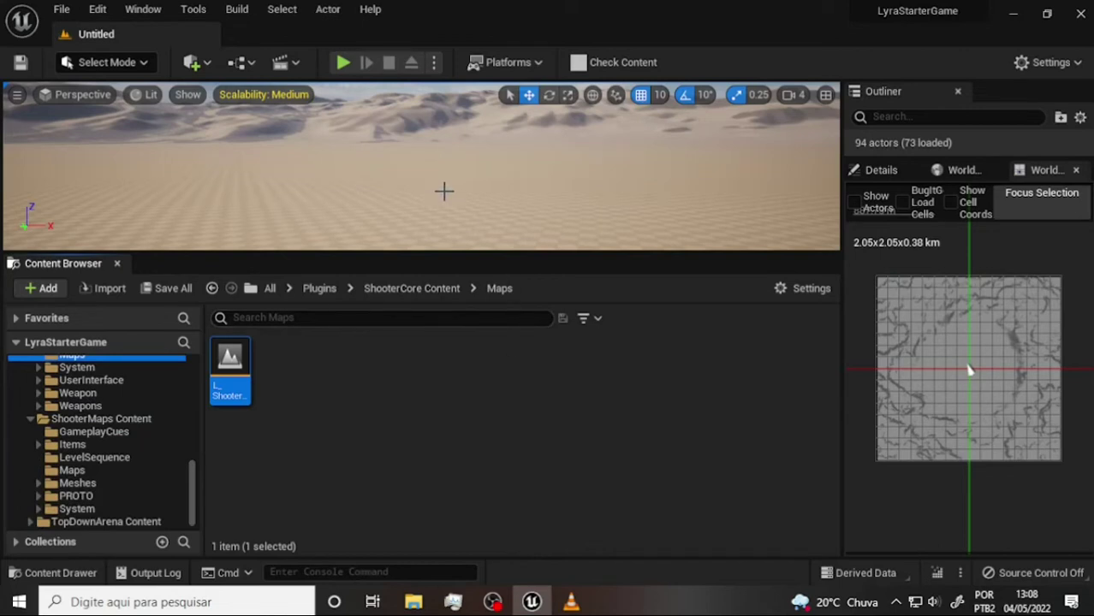
left_click(61, 9)
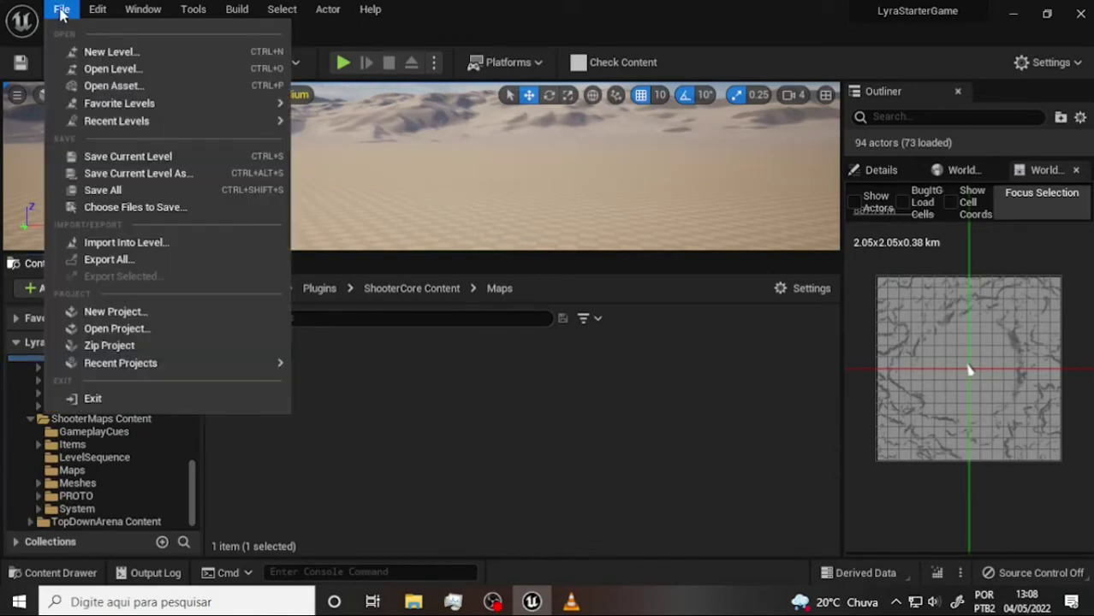
left_click(137, 173)
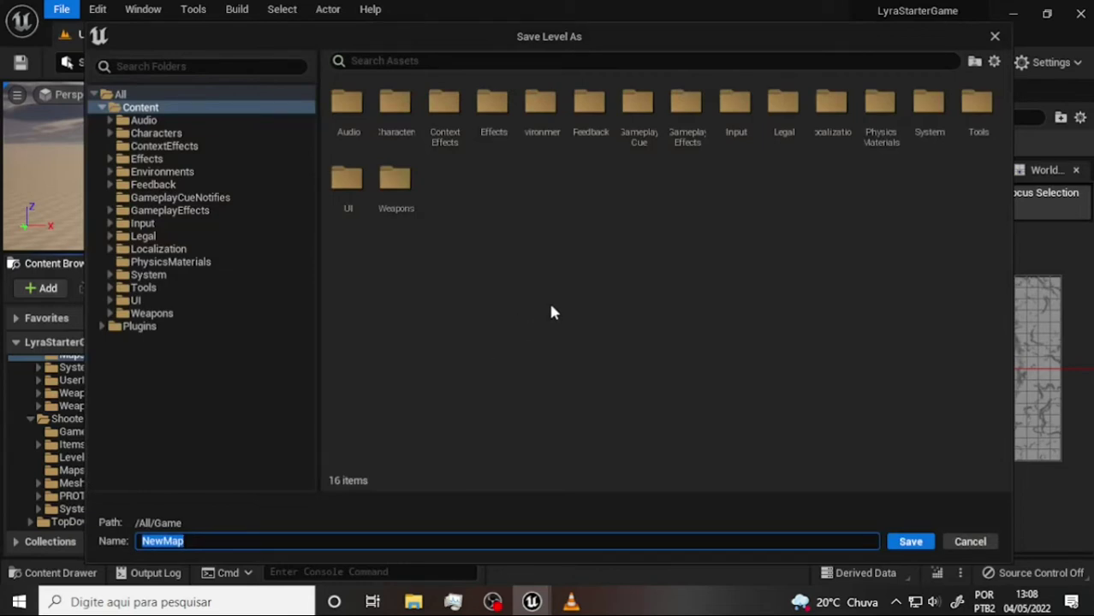
left_click(133, 327)
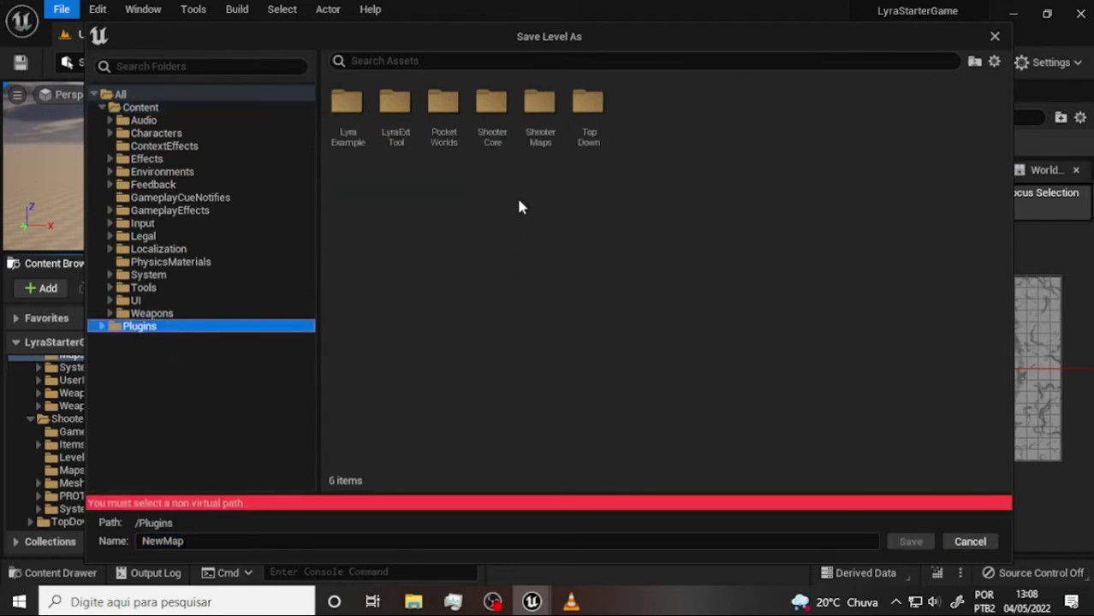
double_click(497, 103)
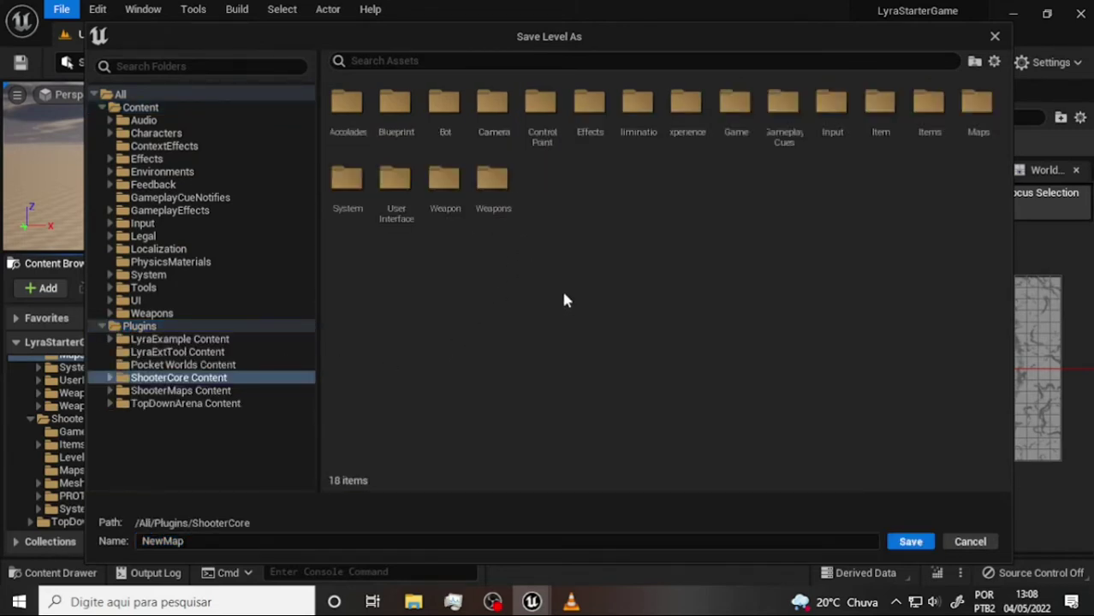
double_click(977, 103)
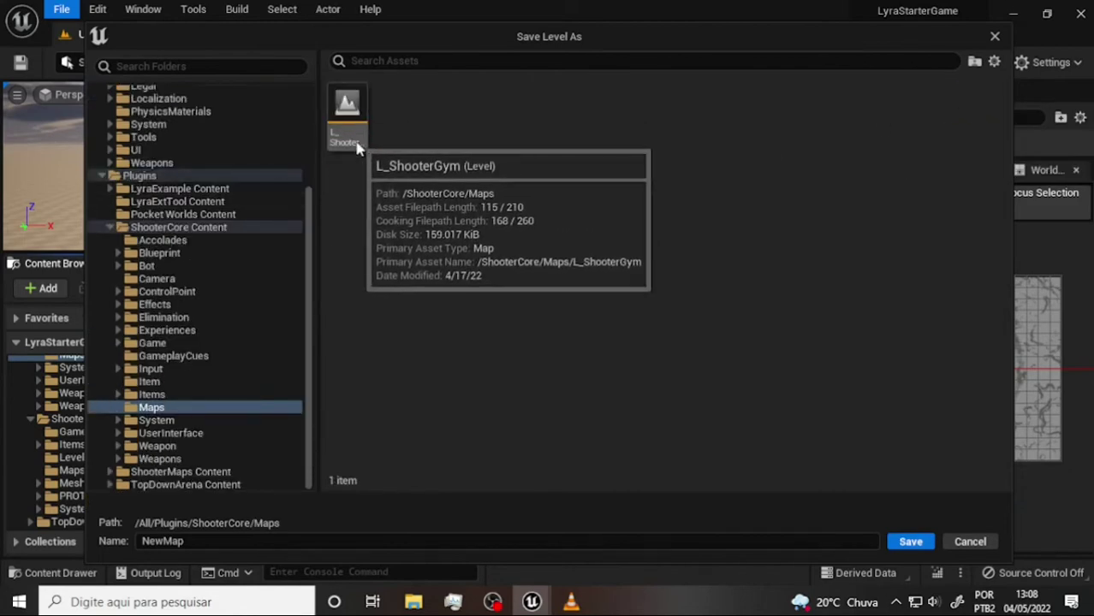
Check the map name in the VLC tutorial video and save the new level as TestMap
left_click(168, 546)
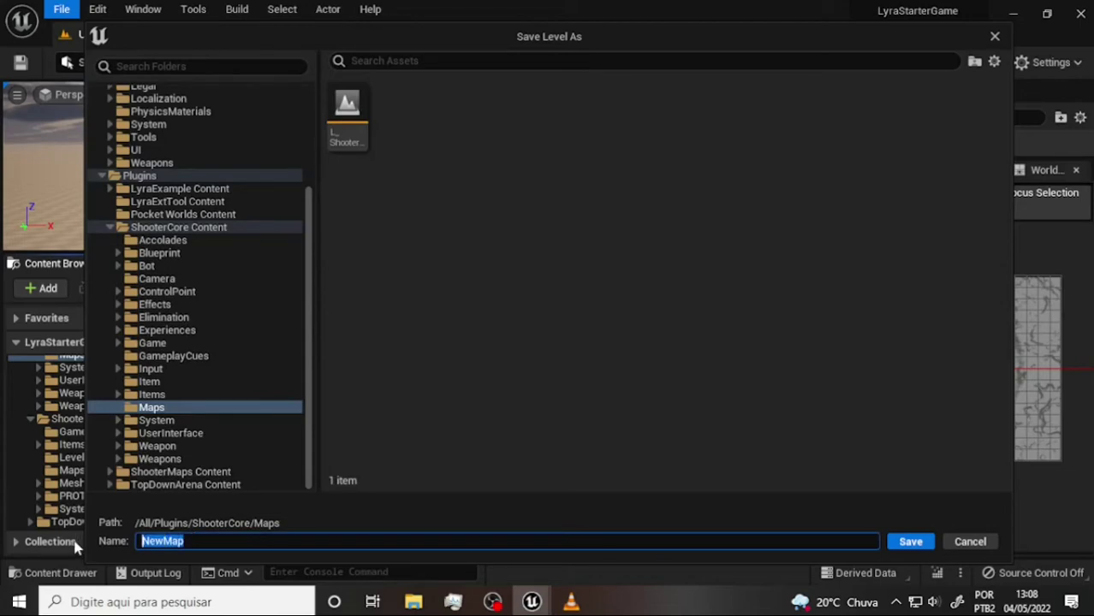
left_click(572, 604)
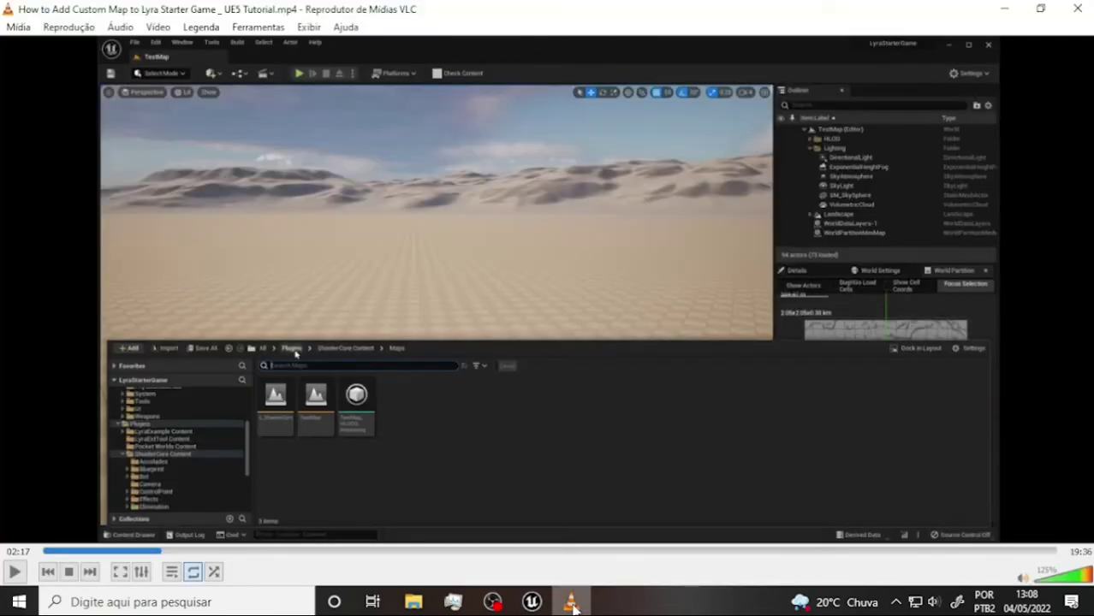
left_click(572, 604)
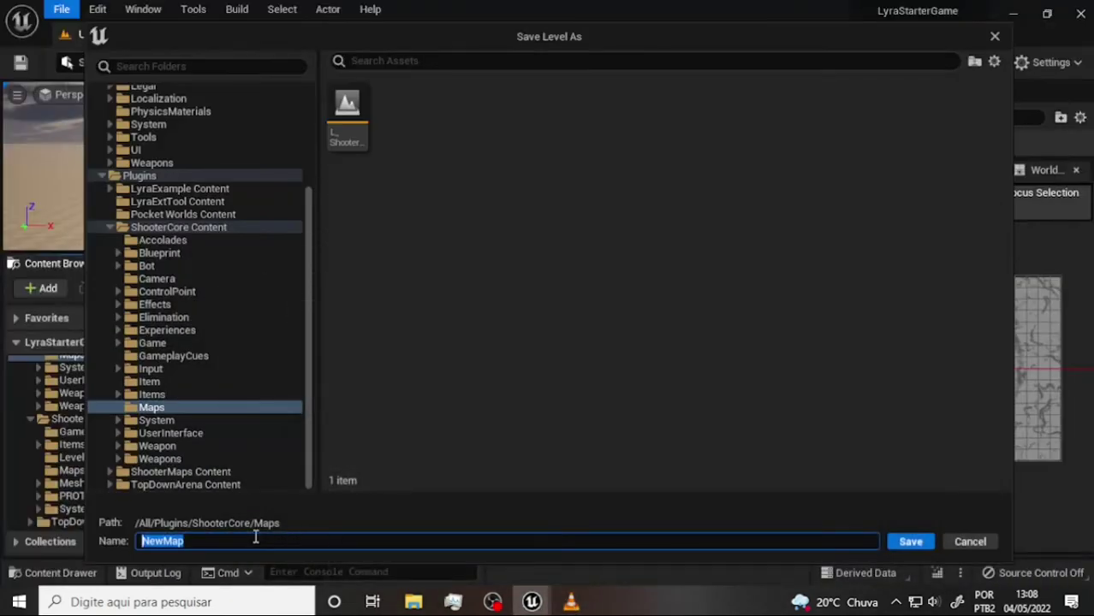
type("Test")
left_click(911, 543)
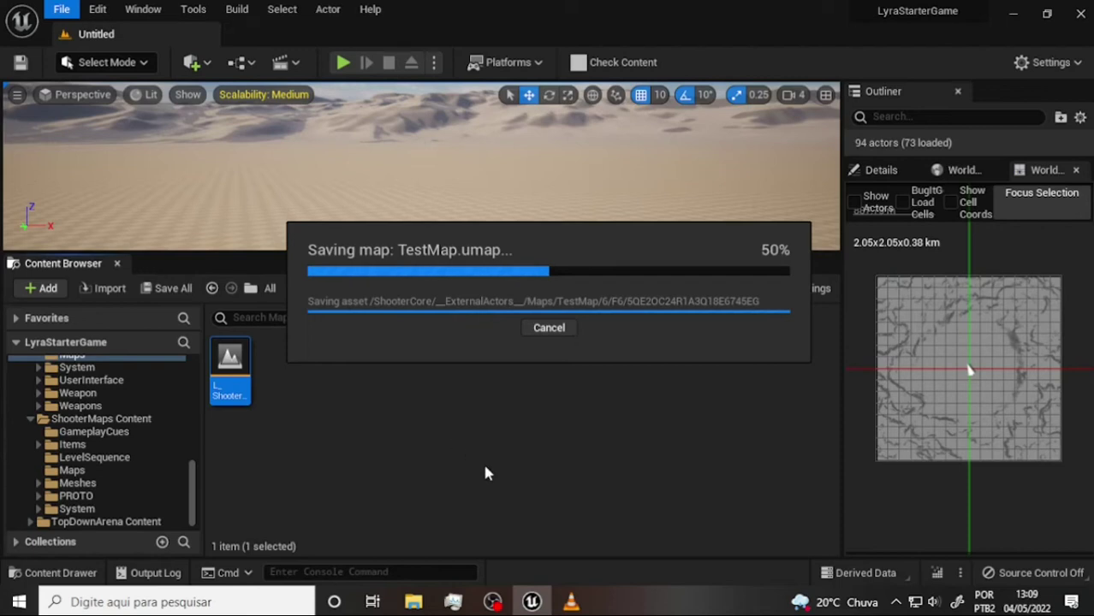
left_click(492, 601)
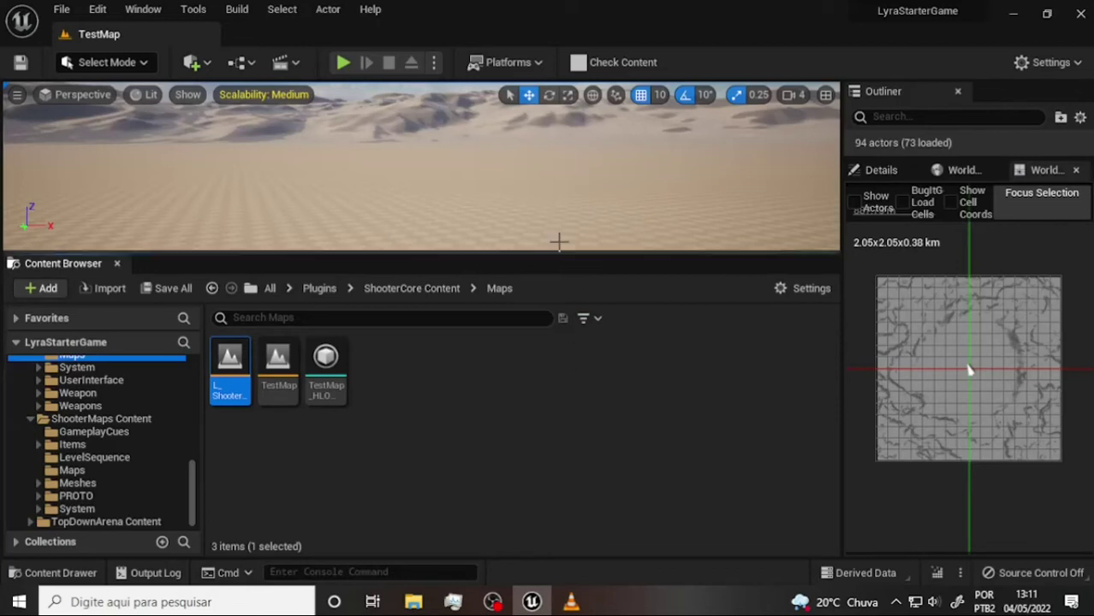
Enlarge the level viewport and show the World Settings of TestMap, comparing them with the World Partition view
left_click_drag(556, 253, 557, 329)
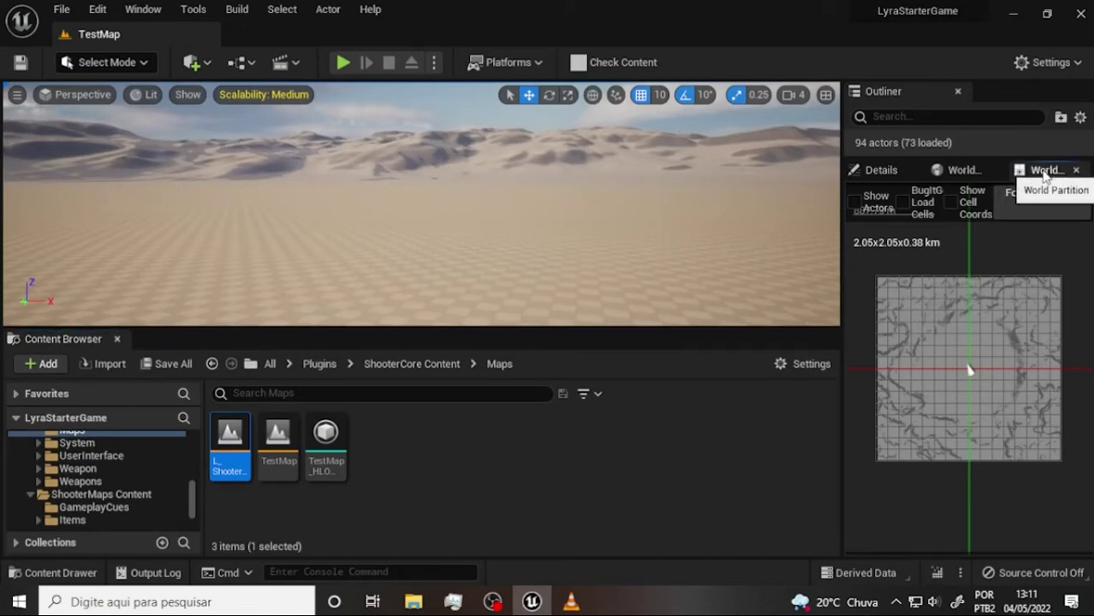
left_click(970, 174)
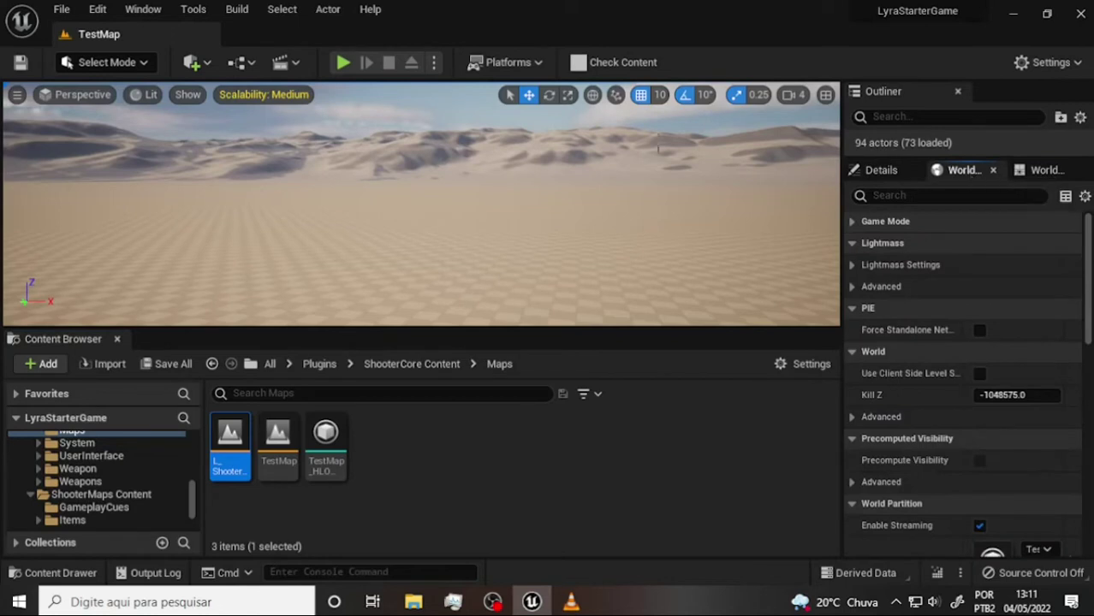
left_click(142, 9)
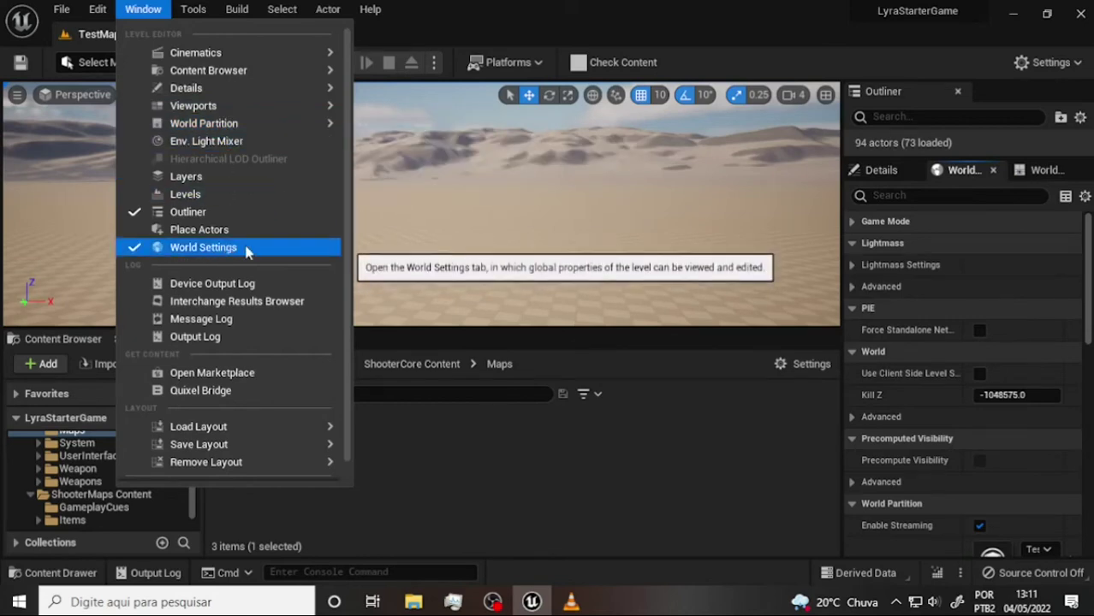
left_click(573, 17)
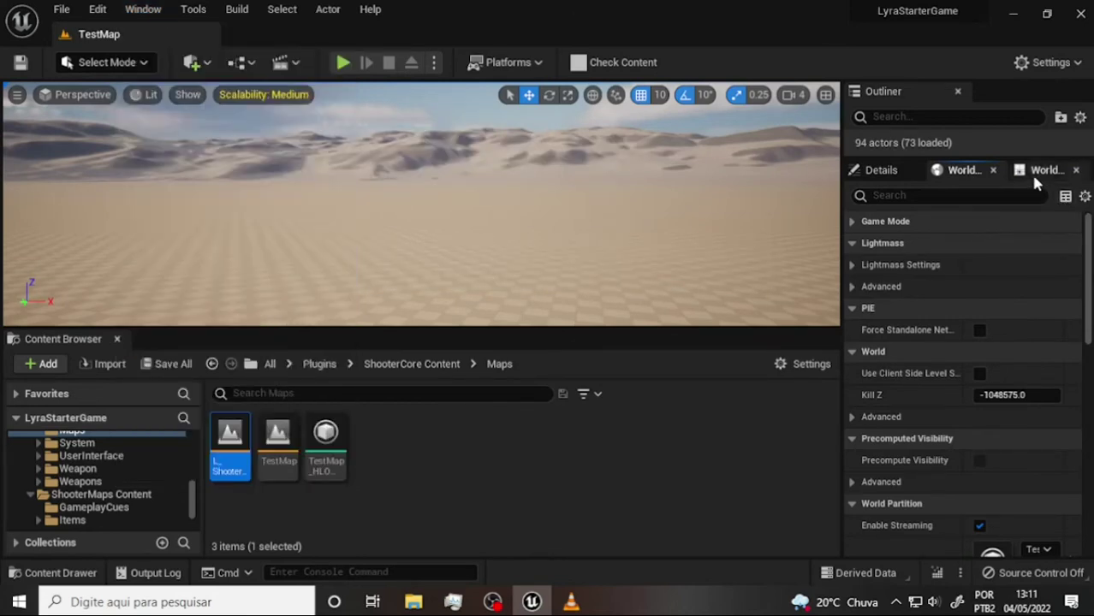
left_click(1071, 171)
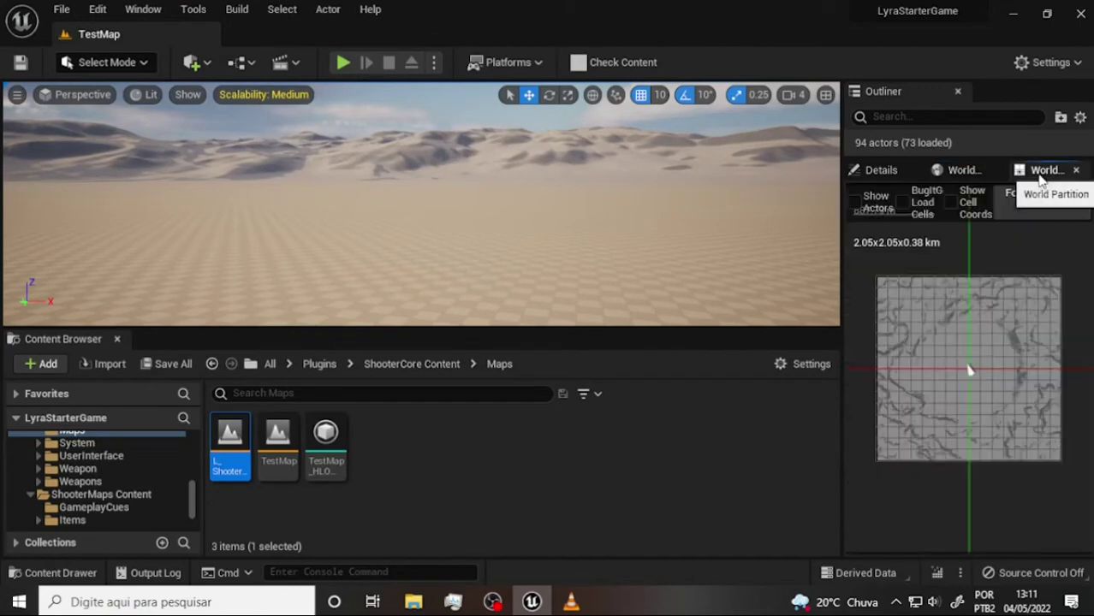
left_click(960, 171)
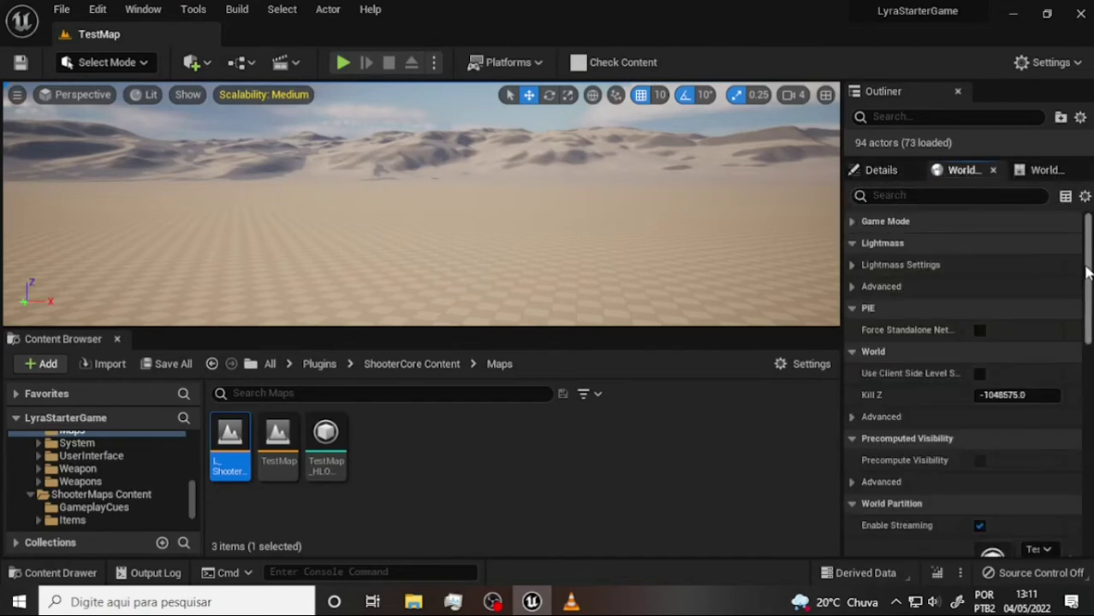
Expand the Game Mode settings and look through the GameMode Override options and the Selected GameMode classes
left_click(853, 222)
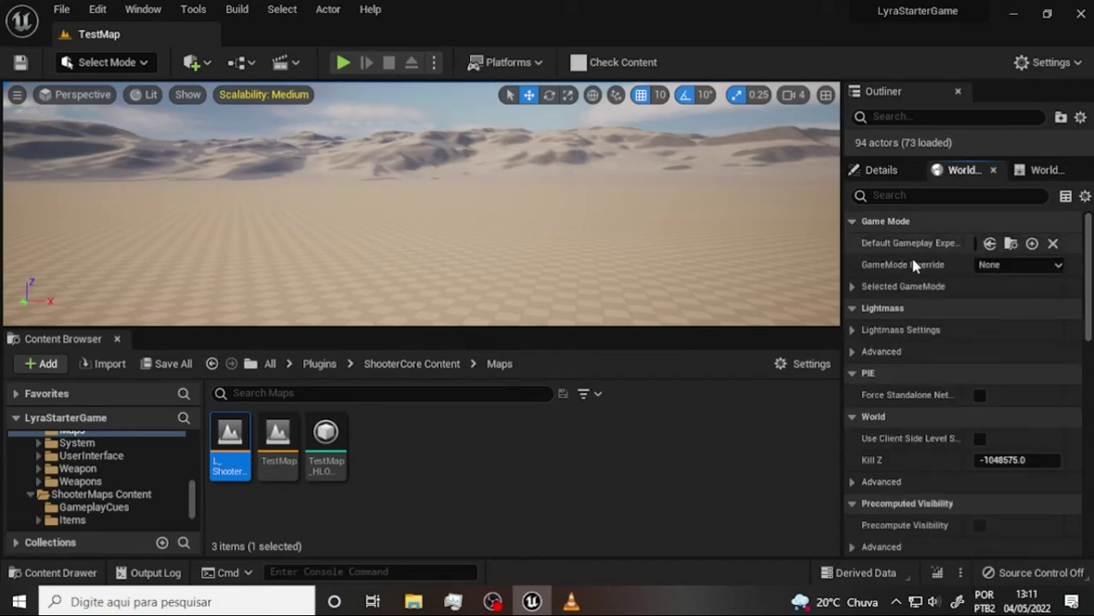
left_click(852, 289)
left_click(853, 289)
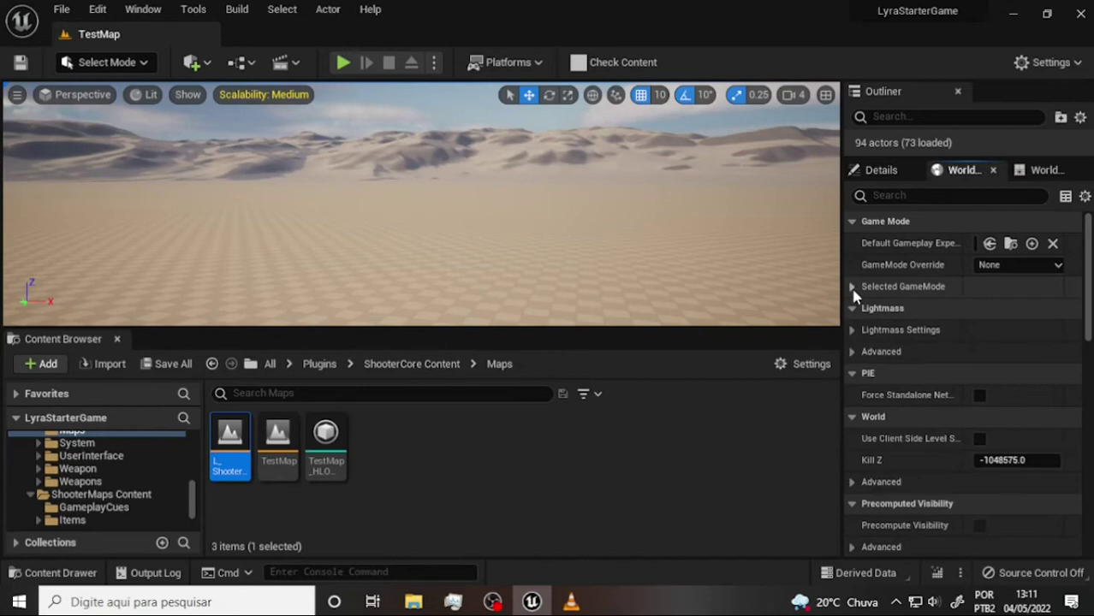
left_click(1058, 265)
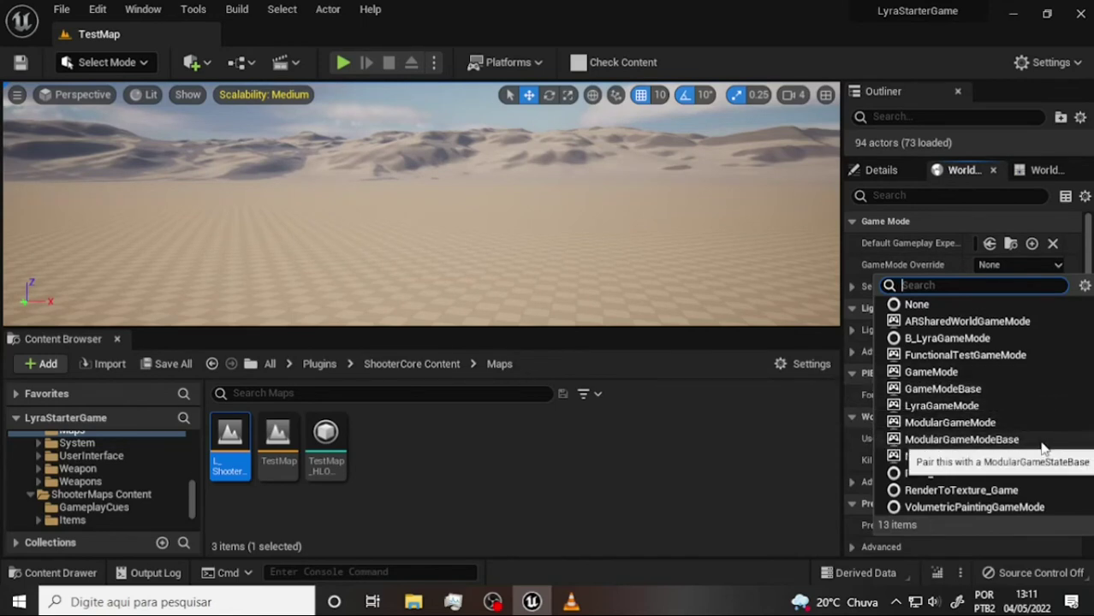
left_click(764, 440)
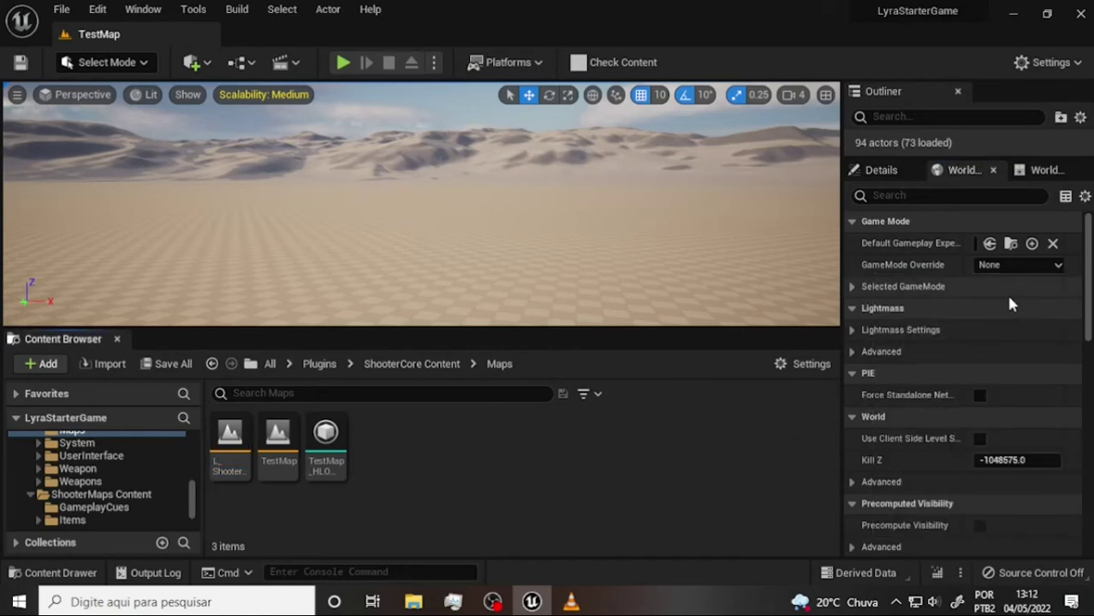
left_click(854, 287)
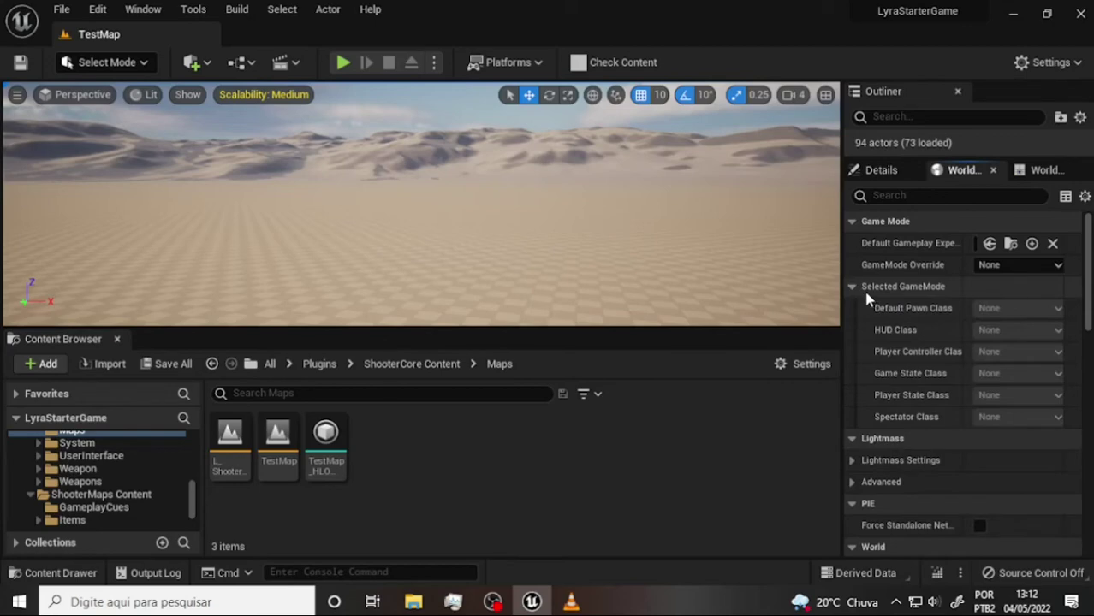
Check the tutorial map's World Settings in the VLC video and set TestMap's Default Gameplay Experience to B_ShooterGame_Elimination
left_click(492, 601)
left_click(571, 603)
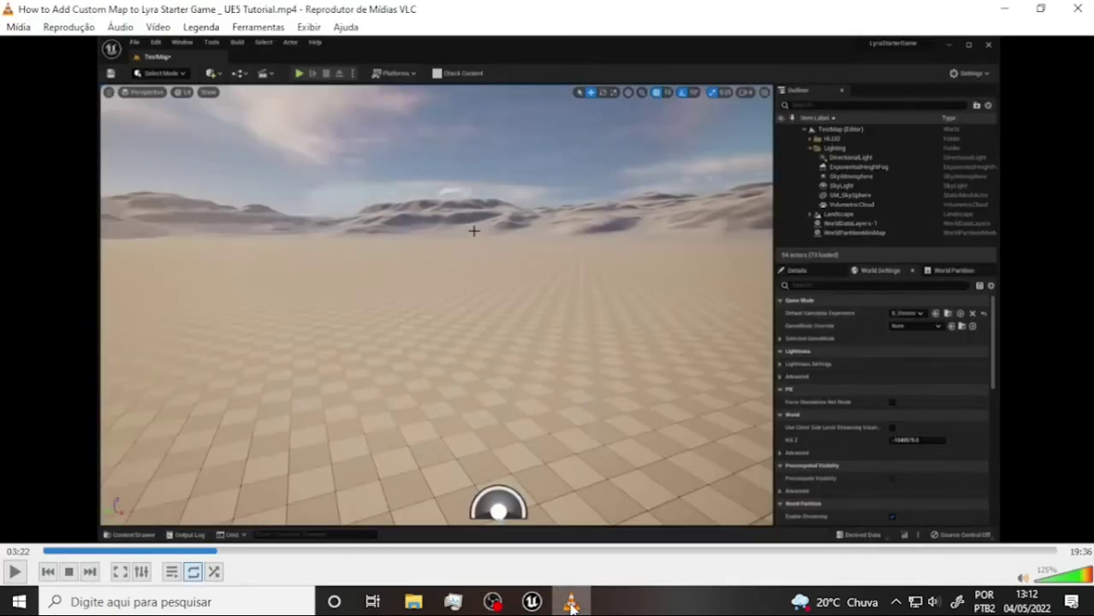
left_click(532, 602)
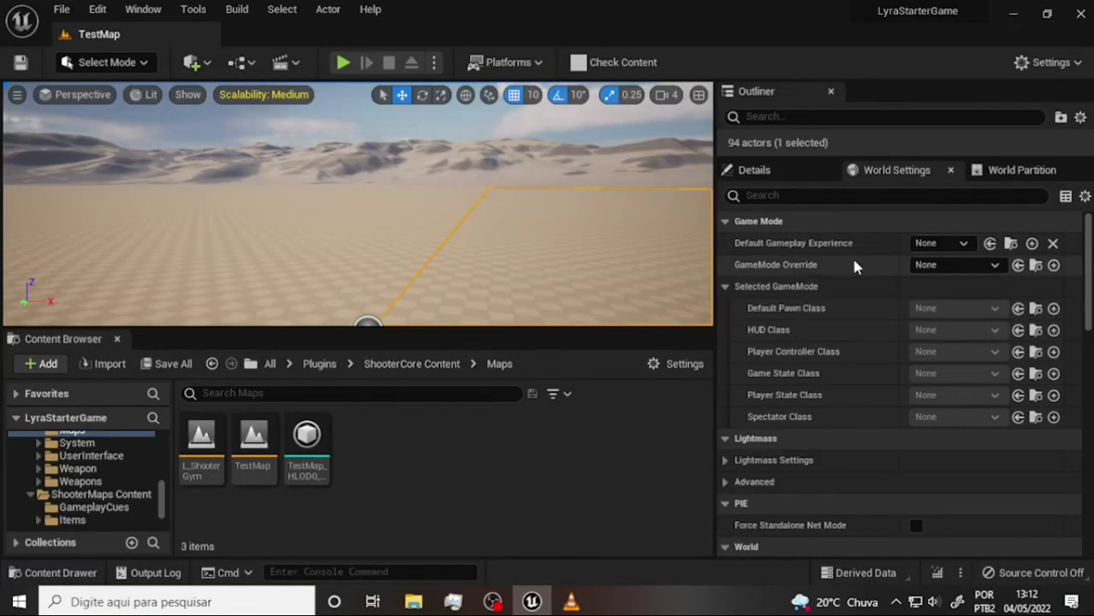
left_click(963, 244)
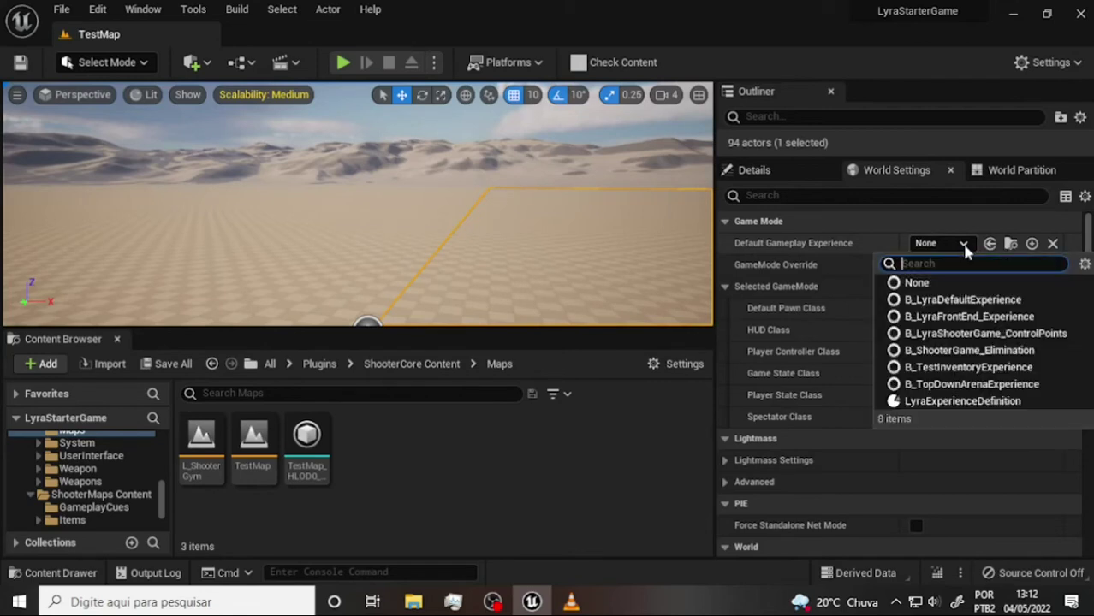
left_click(941, 352)
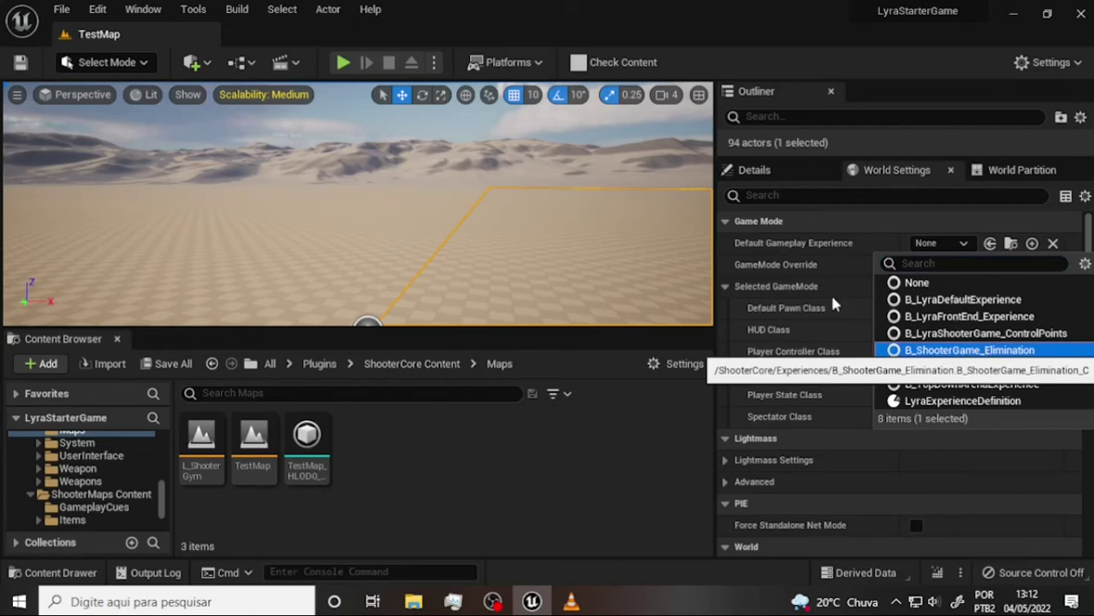
Play-test TestMap in the level viewport by moving the character forward, and quit the game through its pause menu, confirming the exit
mouse_move(596, 237)
right_mouse_down()
mouse_move(597, 260)
mouse_move(597, 235)
right_mouse_up()
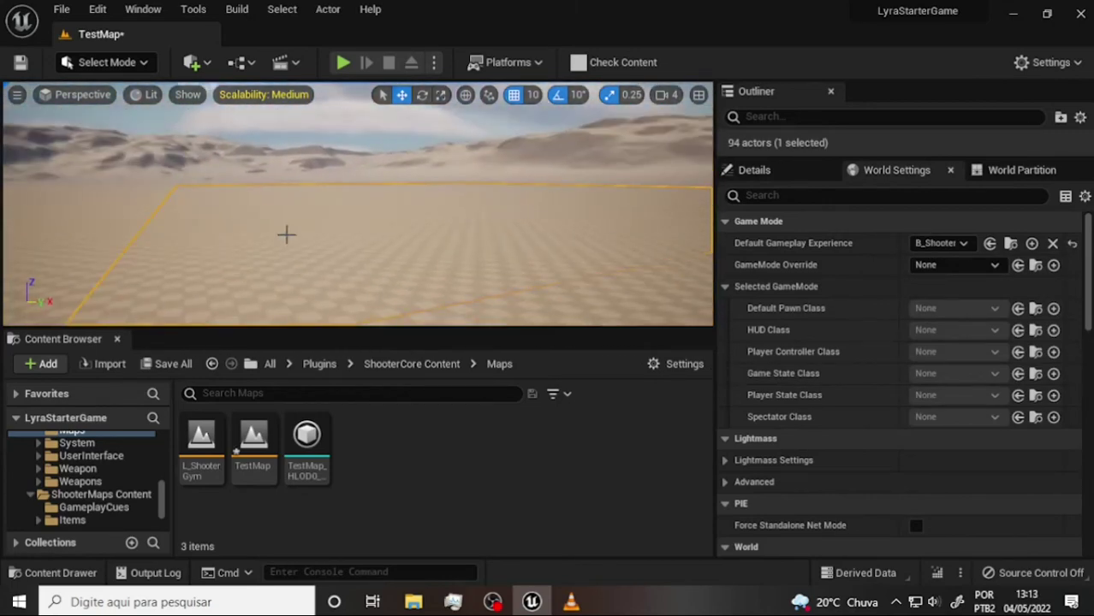
right_click_drag(562, 219, 586, 227)
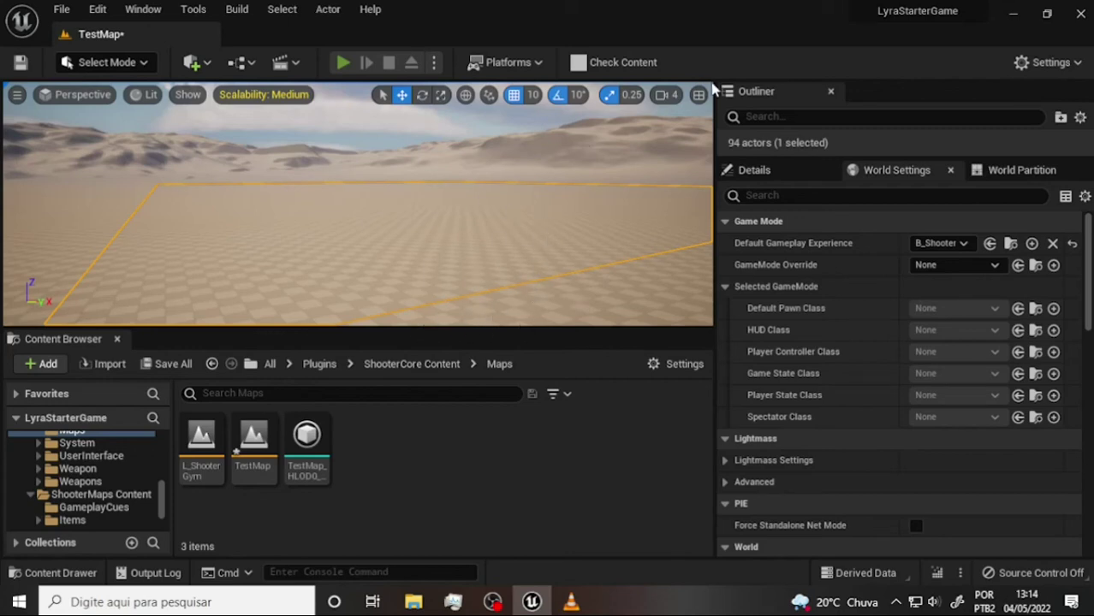
key("alt+p")
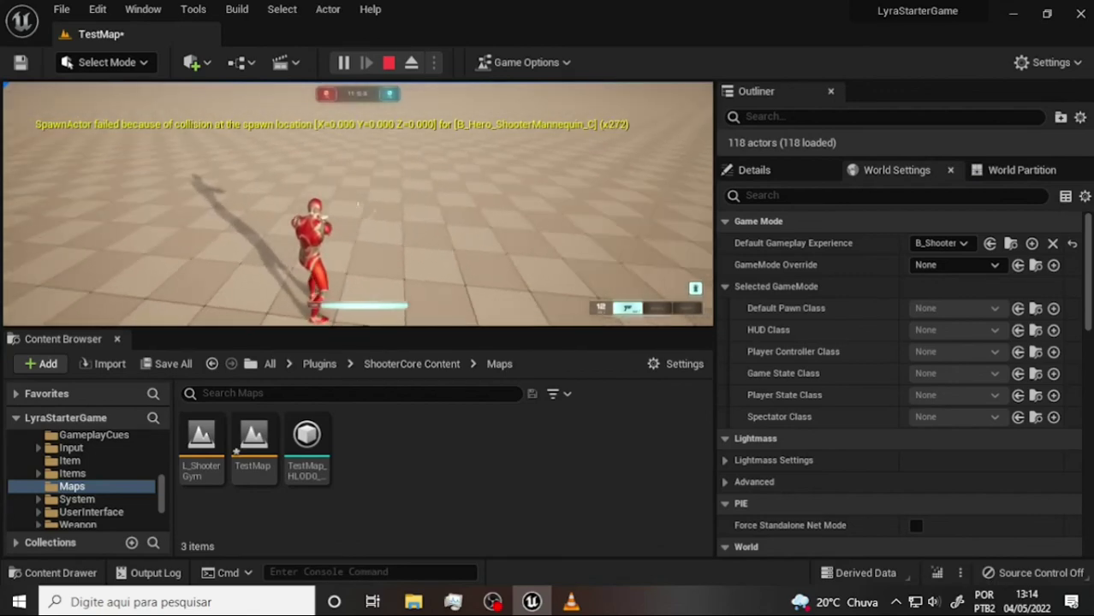
key("w")
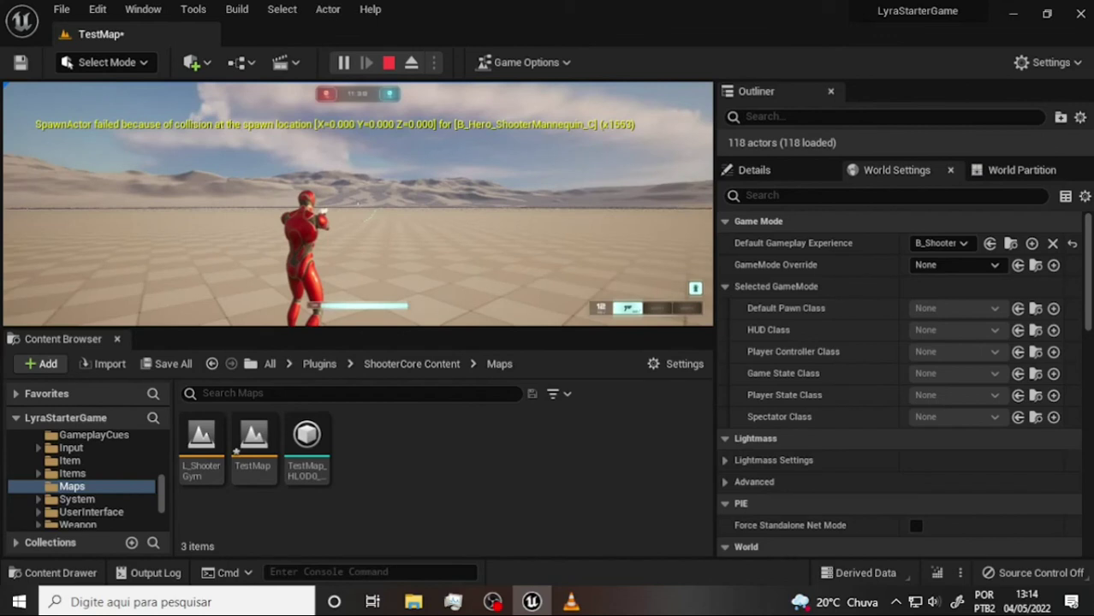
key("Escape")
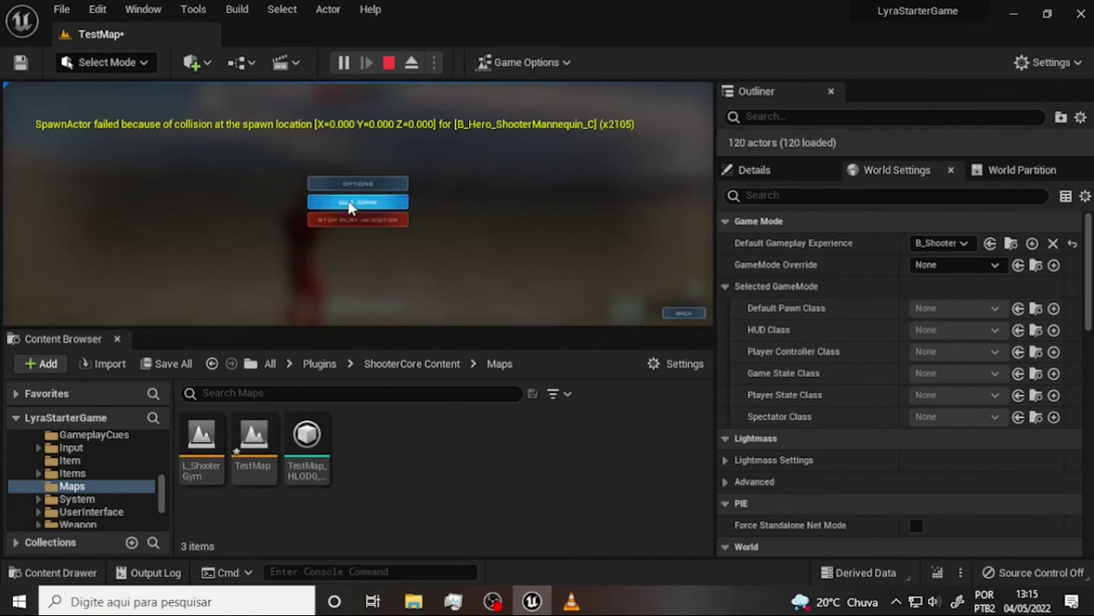
left_click(349, 206)
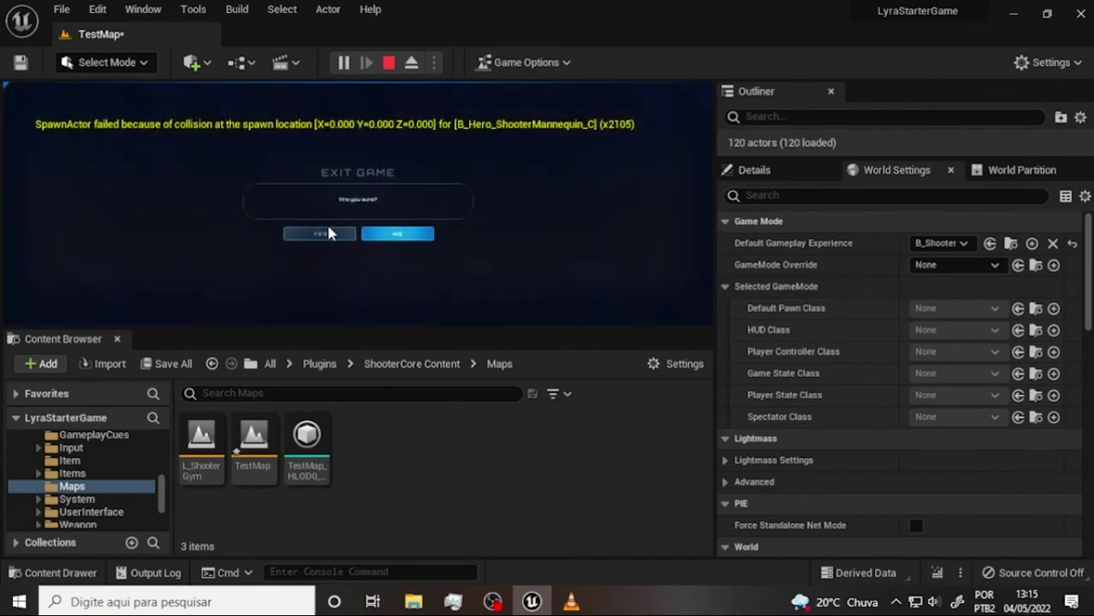
left_click(329, 233)
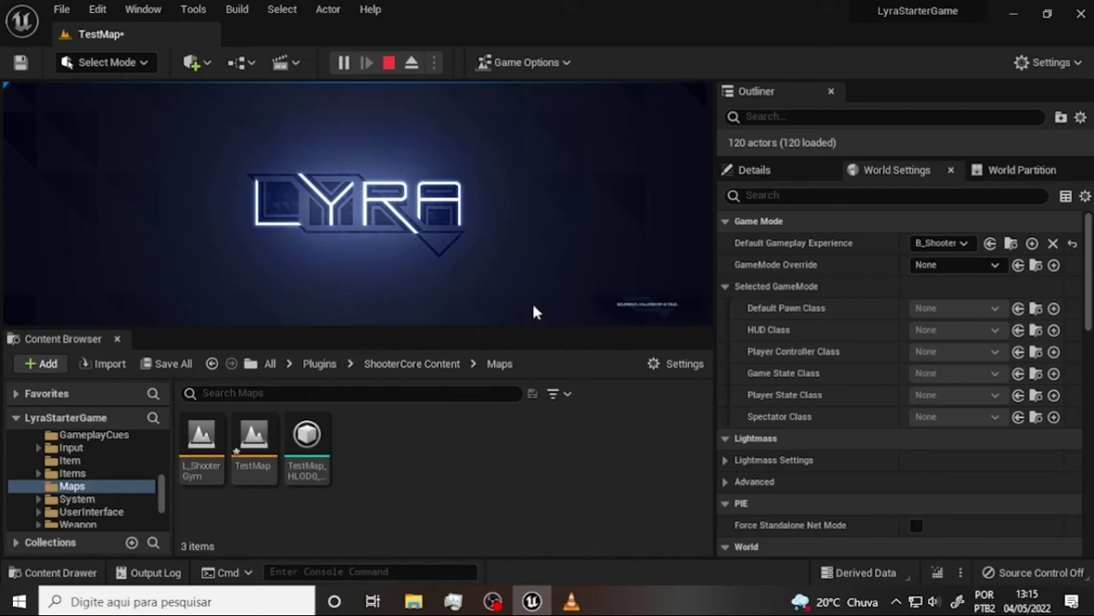
left_click(492, 602)
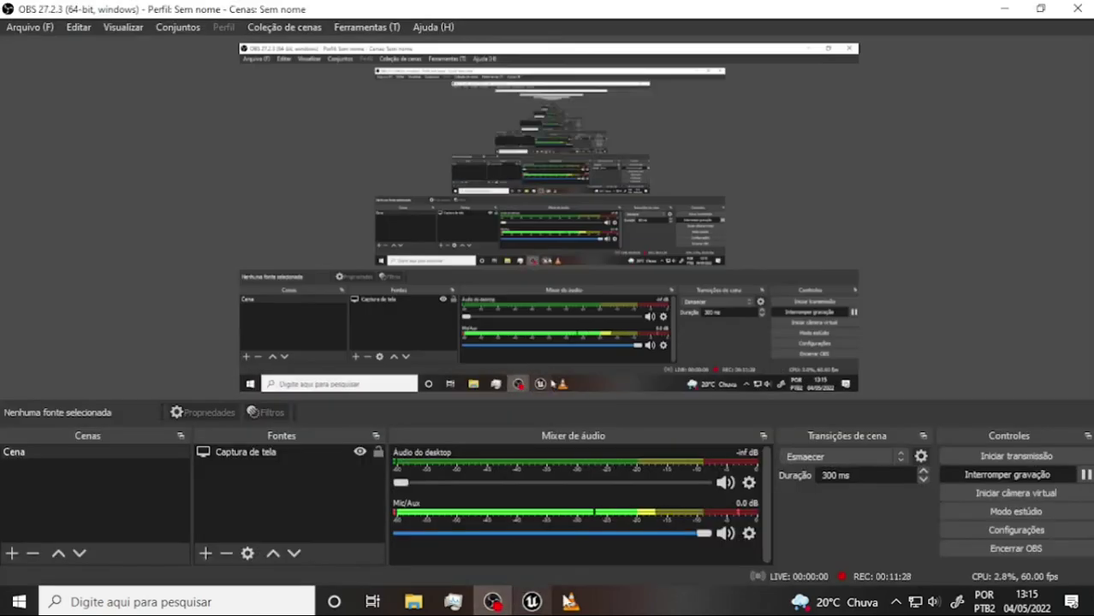